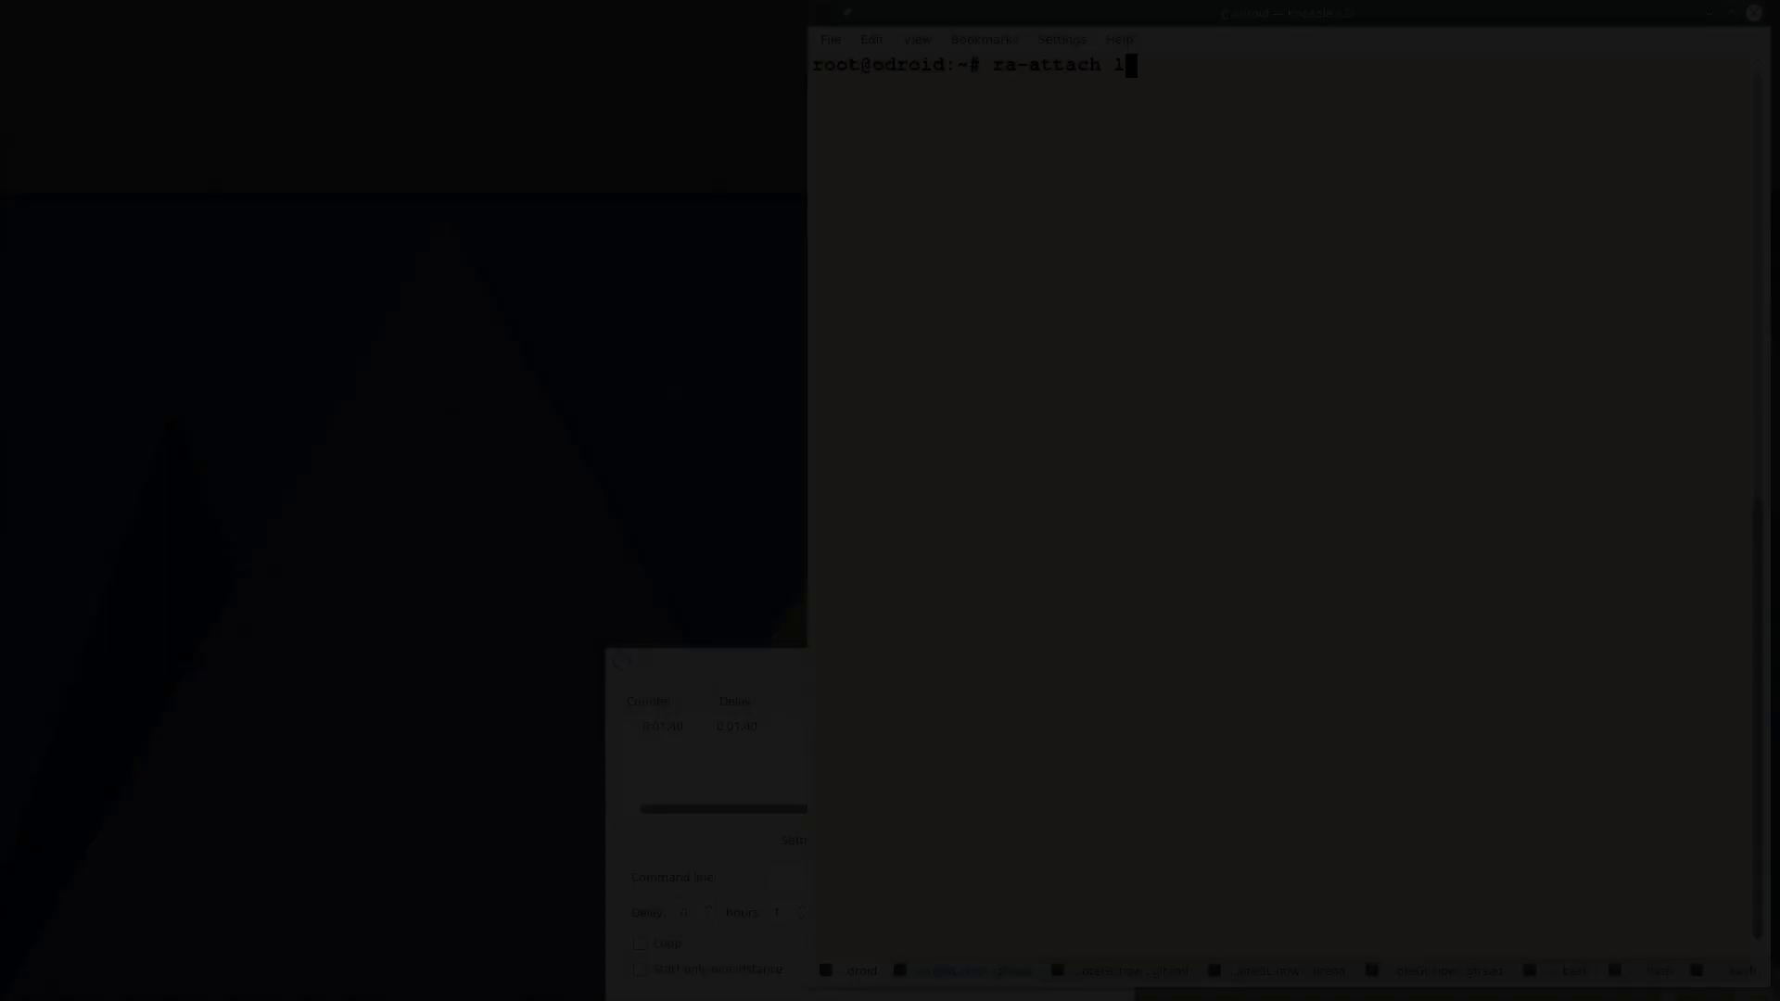
Run ra-start 1 at the odroid root prompt to start Android instance 1
{"action": "key", "text": "Return"}
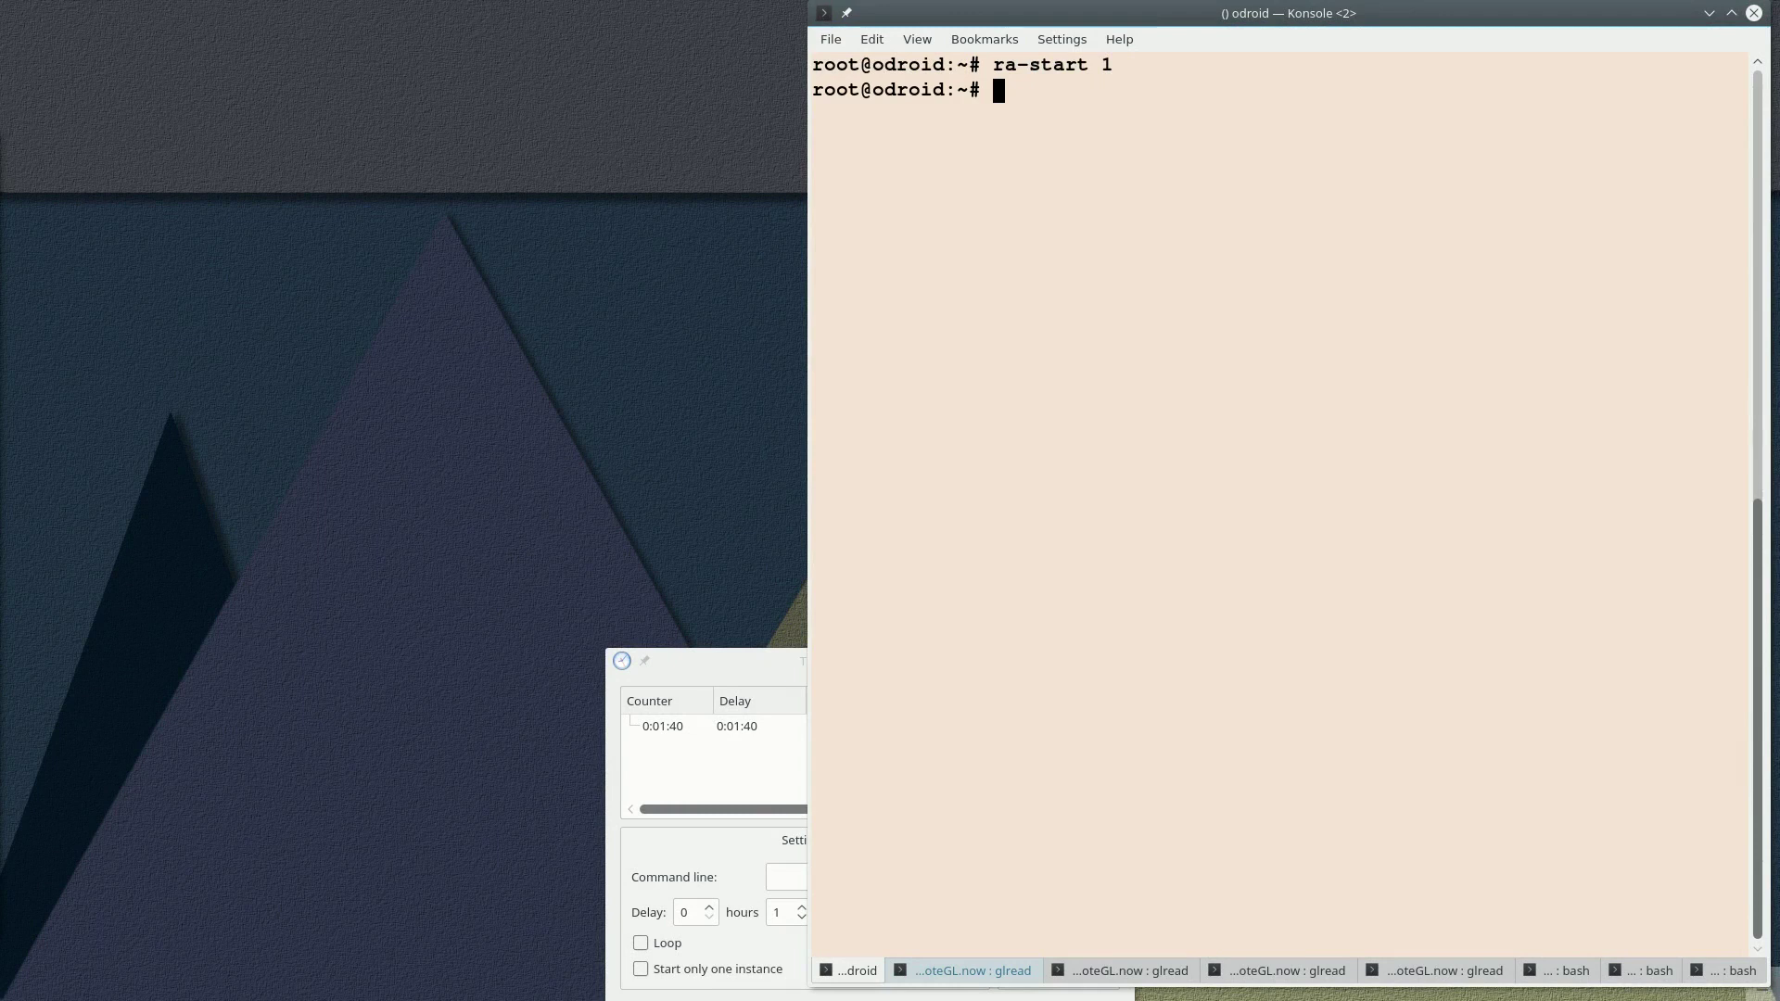
Attach to instance 1 with ra-attach 1 and run ps twice to list its Android processes
{"action": "key", "text": "Up"}
{"action": "key", "text": "Up"}
{"action": "key", "text": "Up"}
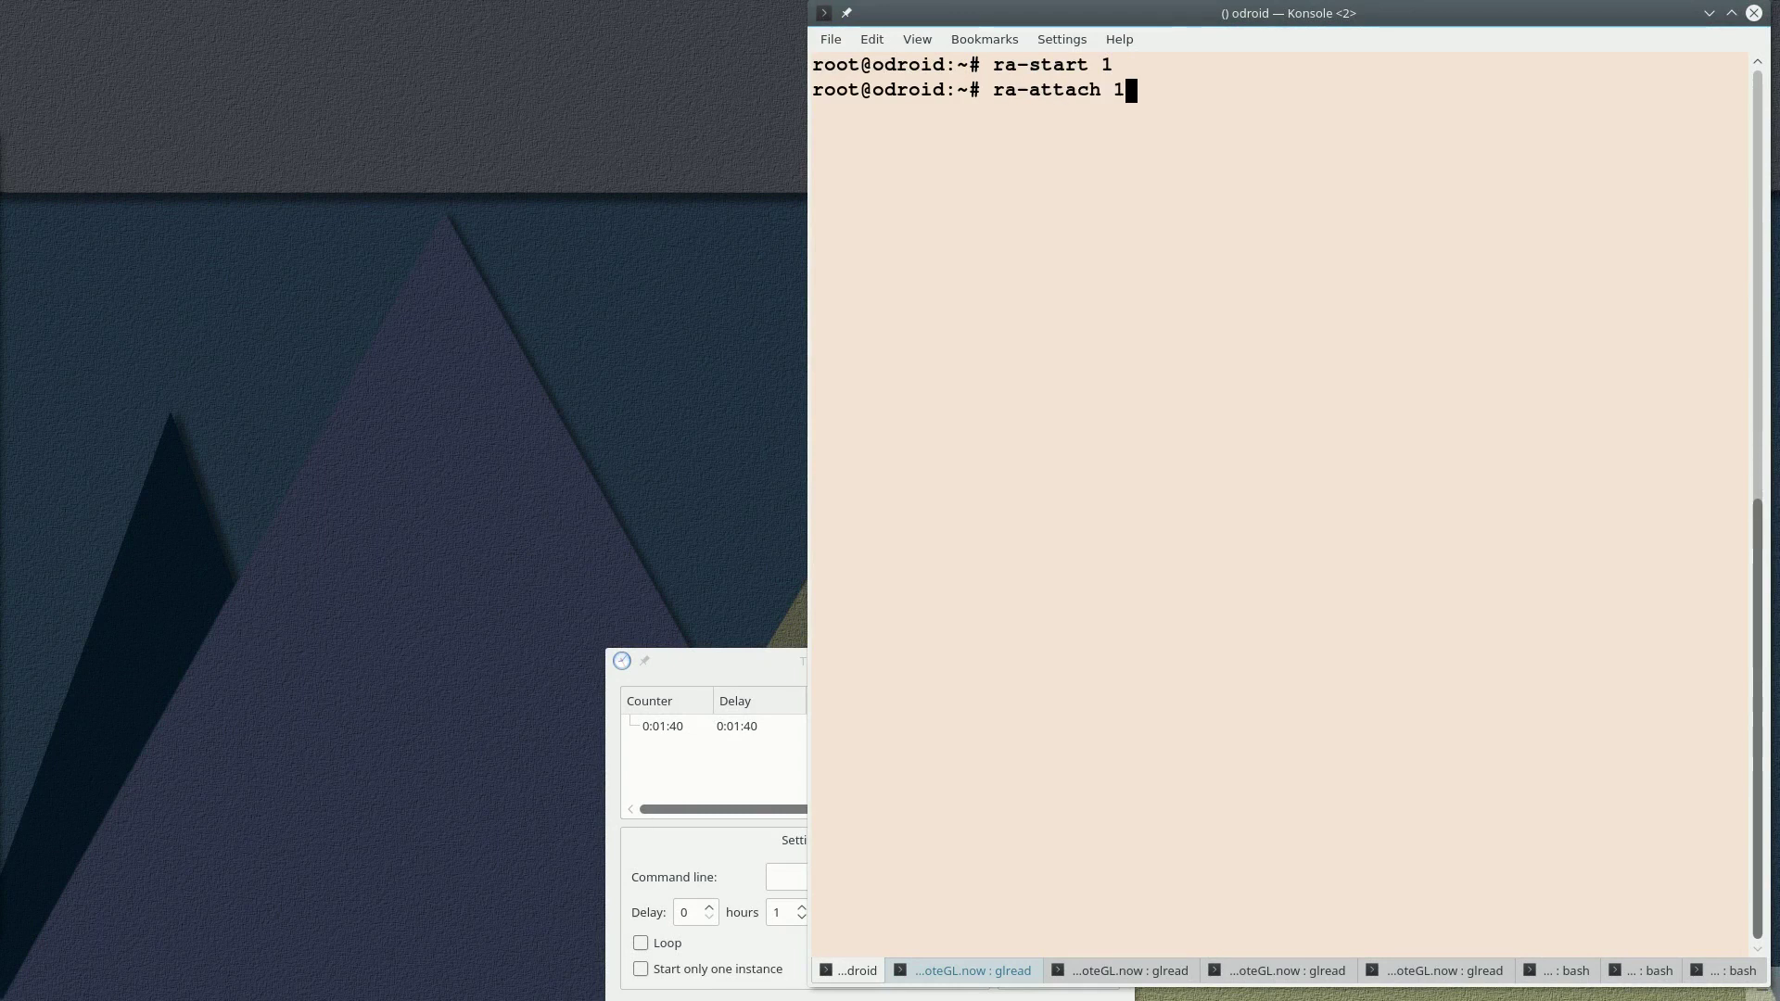
{"action": "key", "text": "Return"}
{"action": "type", "text": "ps"}
{"action": "key", "text": "Return"}
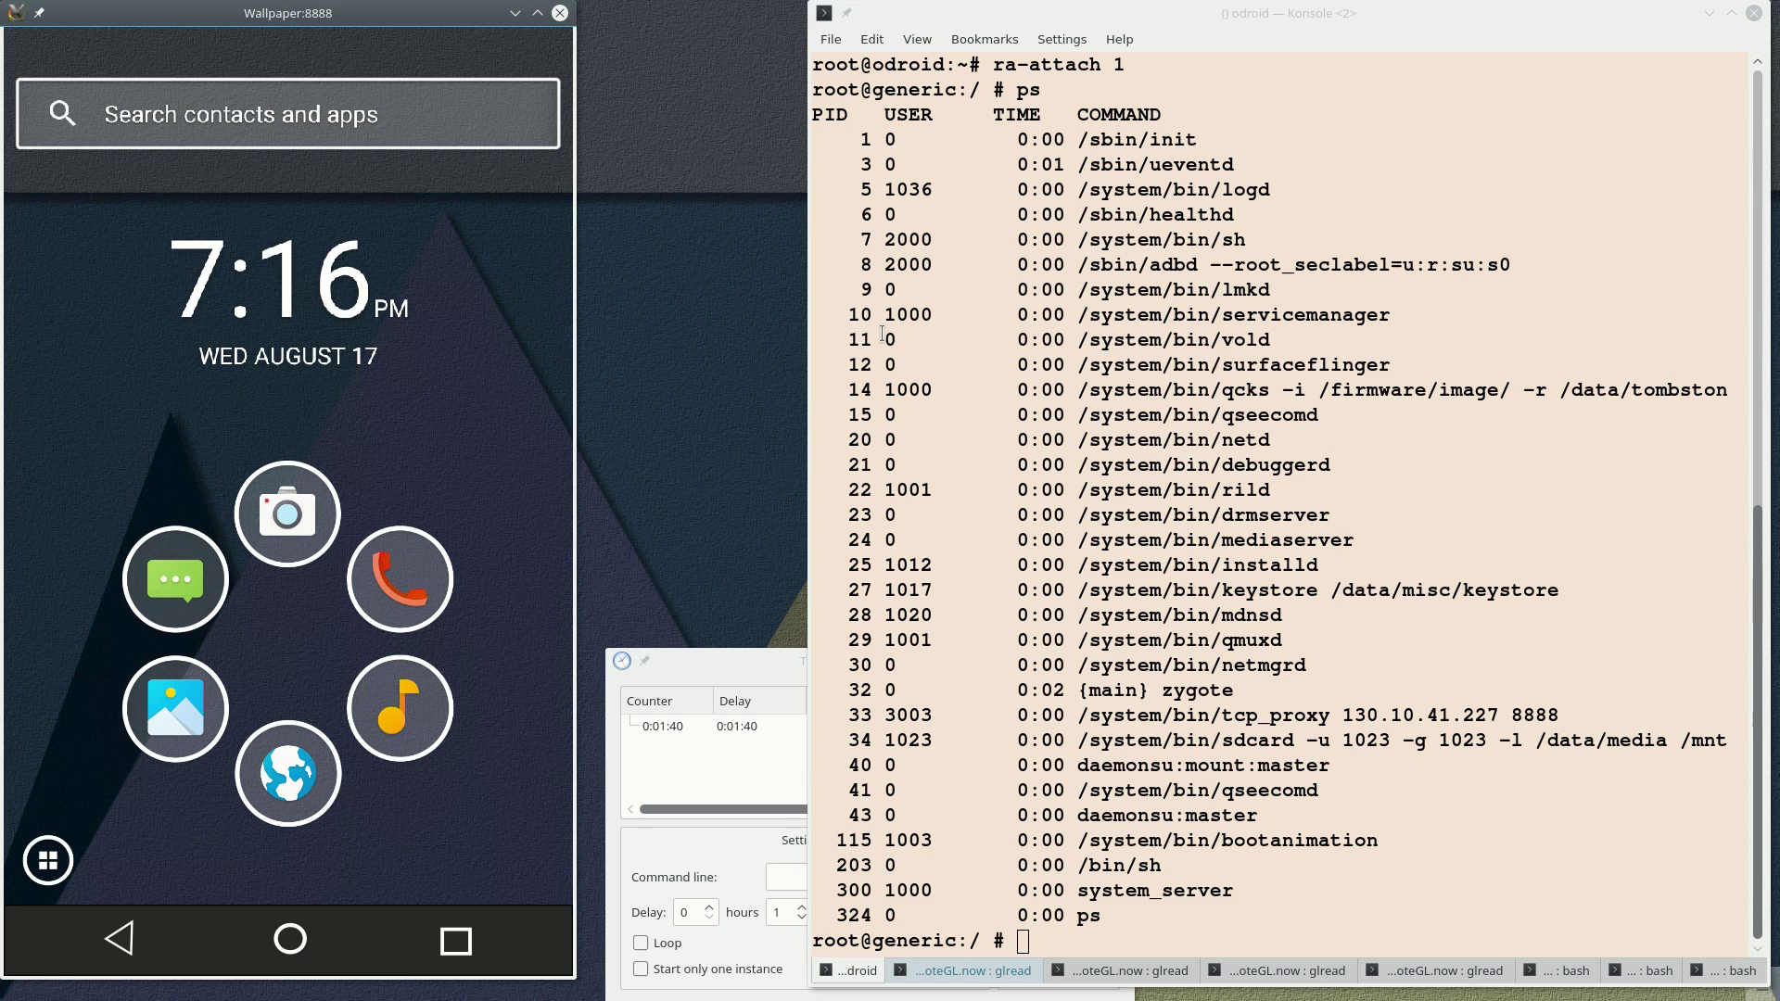
{"action": "key", "text": "Up"}
{"action": "key", "text": "Return"}
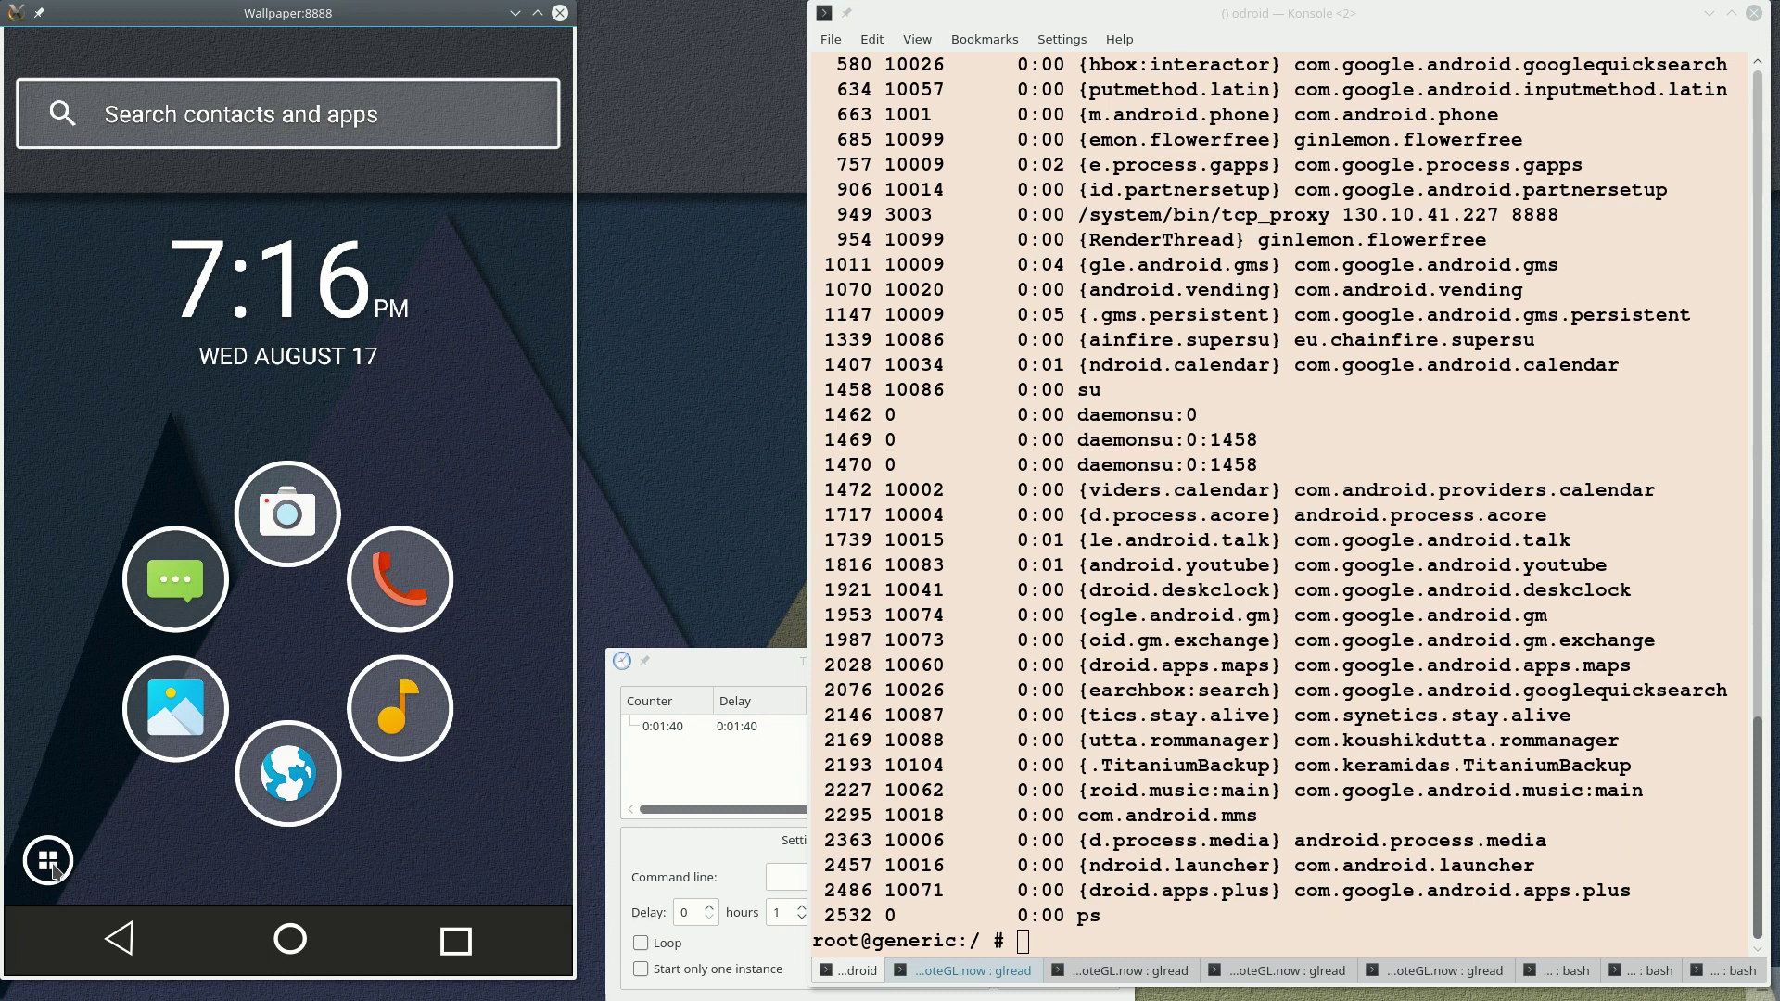
Open Contacts from the app drawer and scroll through the All Contacts list
{"action": "left_click", "coordinate": [51, 866]}
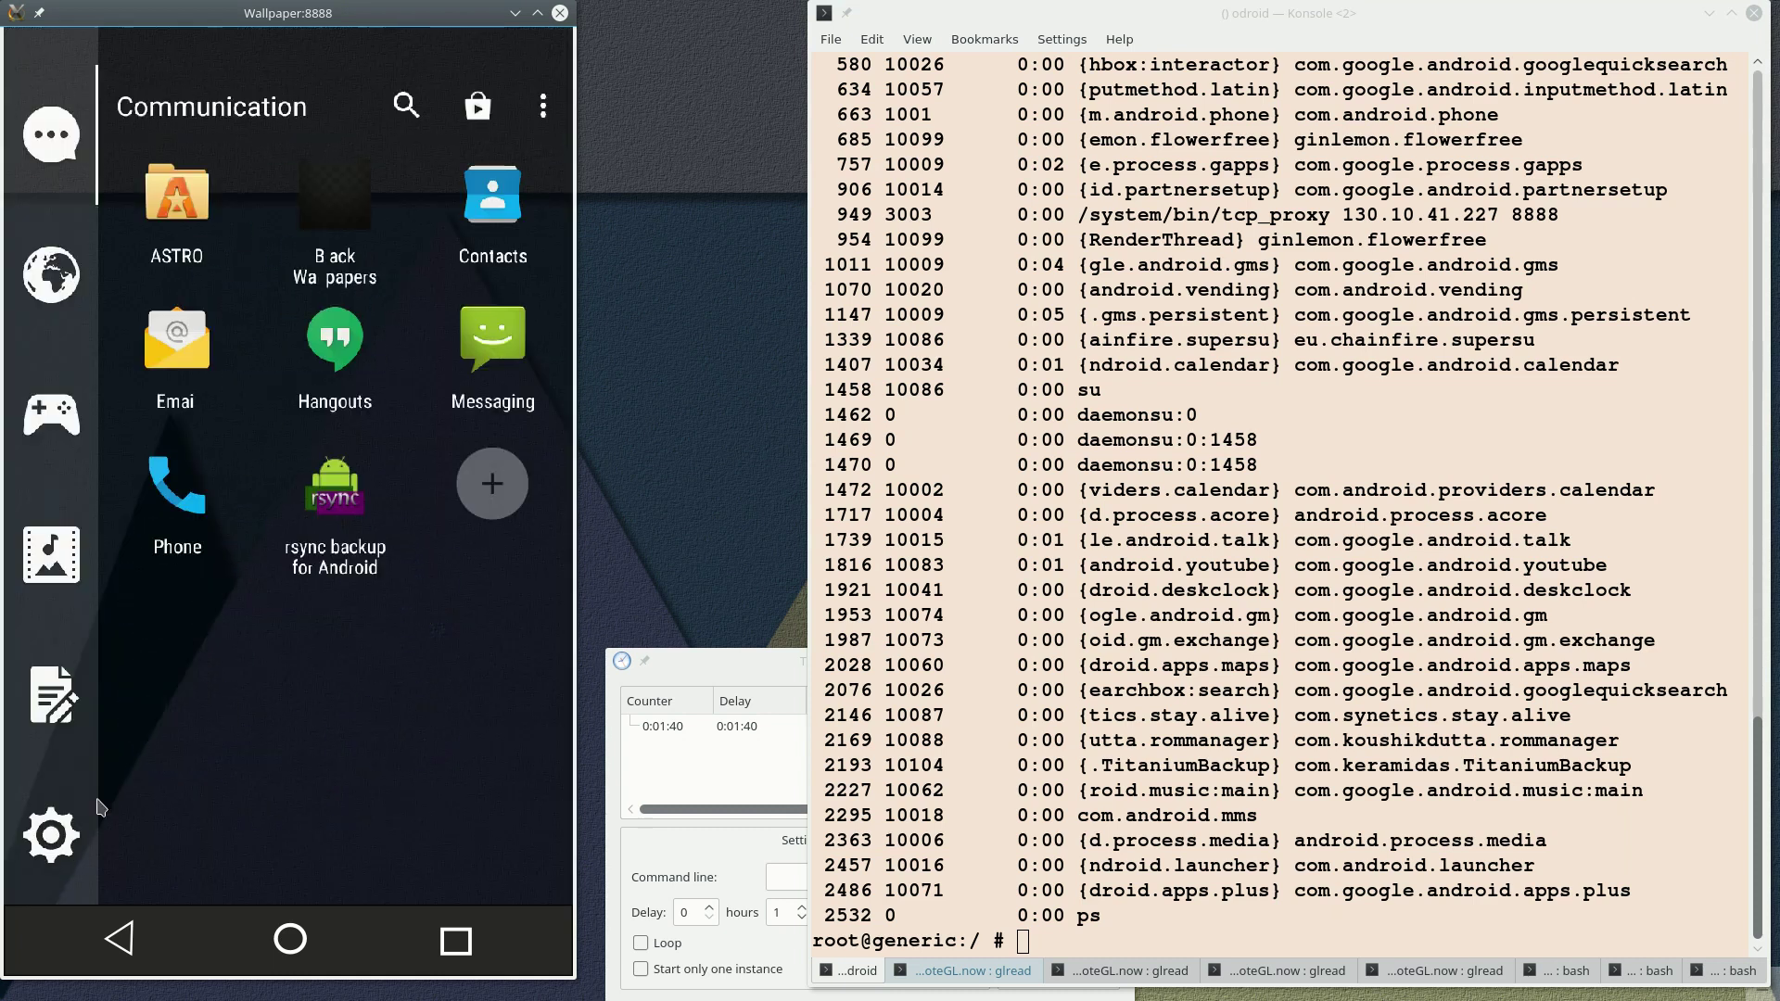
{"action": "left_click", "coordinate": [505, 216]}
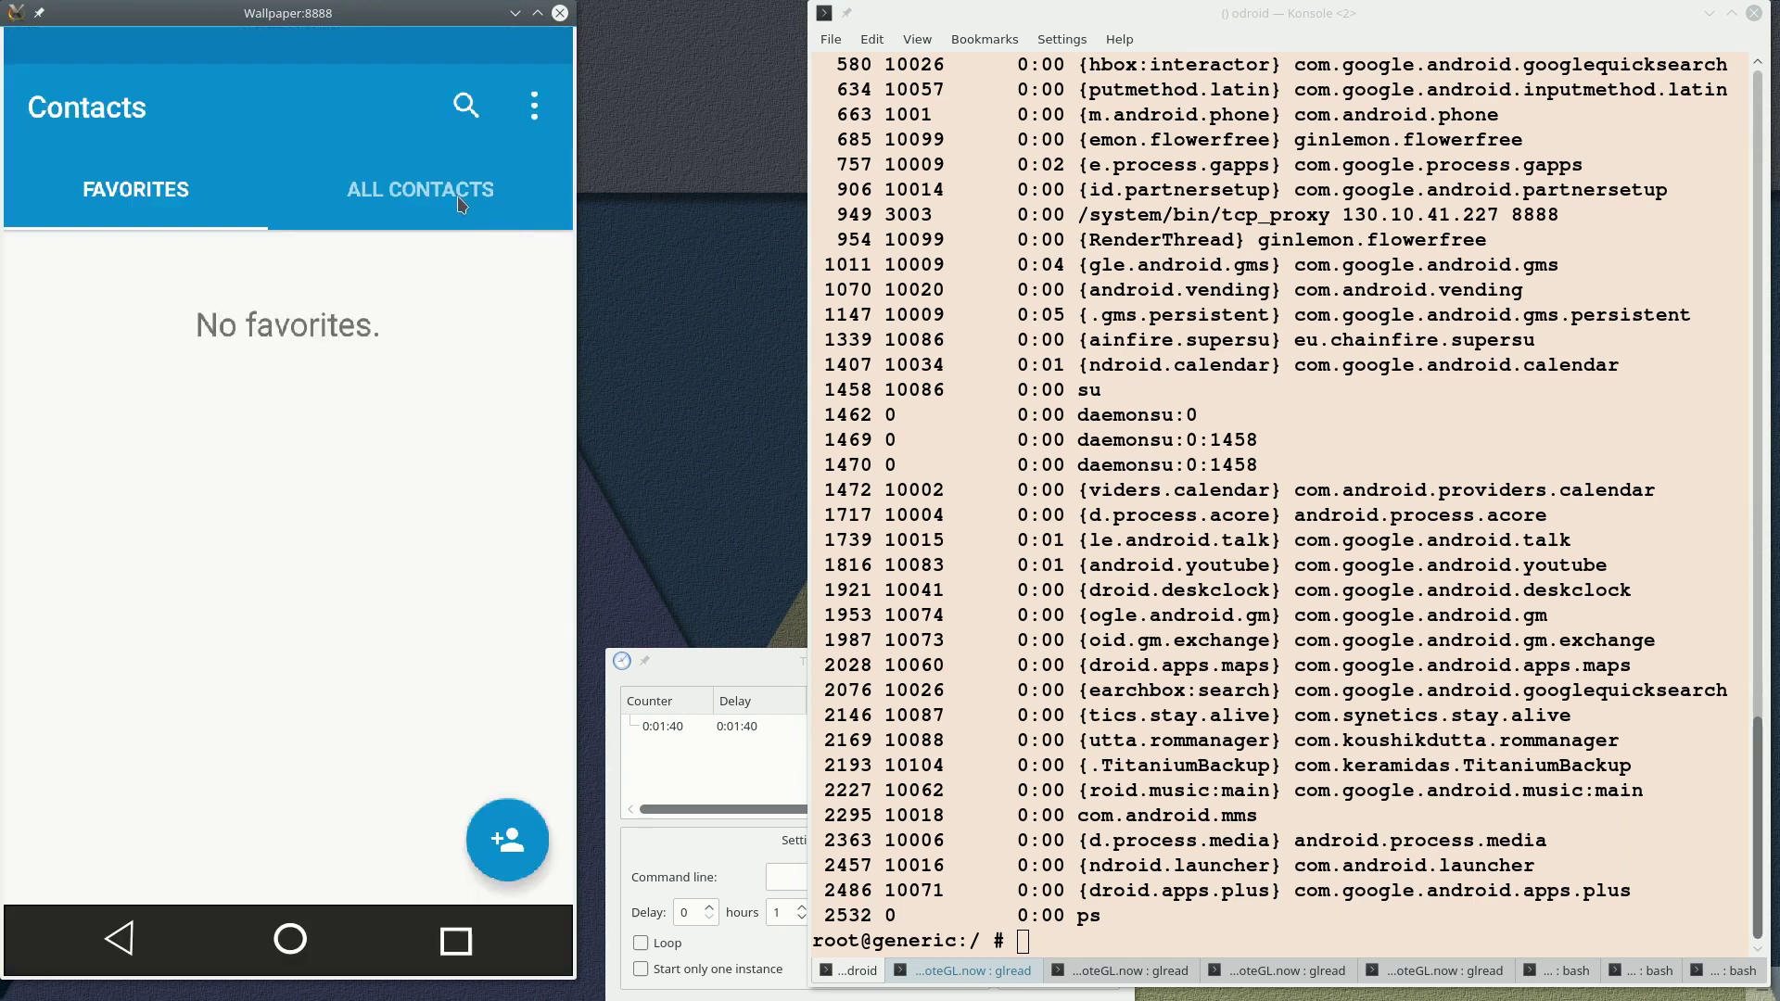
{"action": "left_click", "coordinate": [460, 202]}
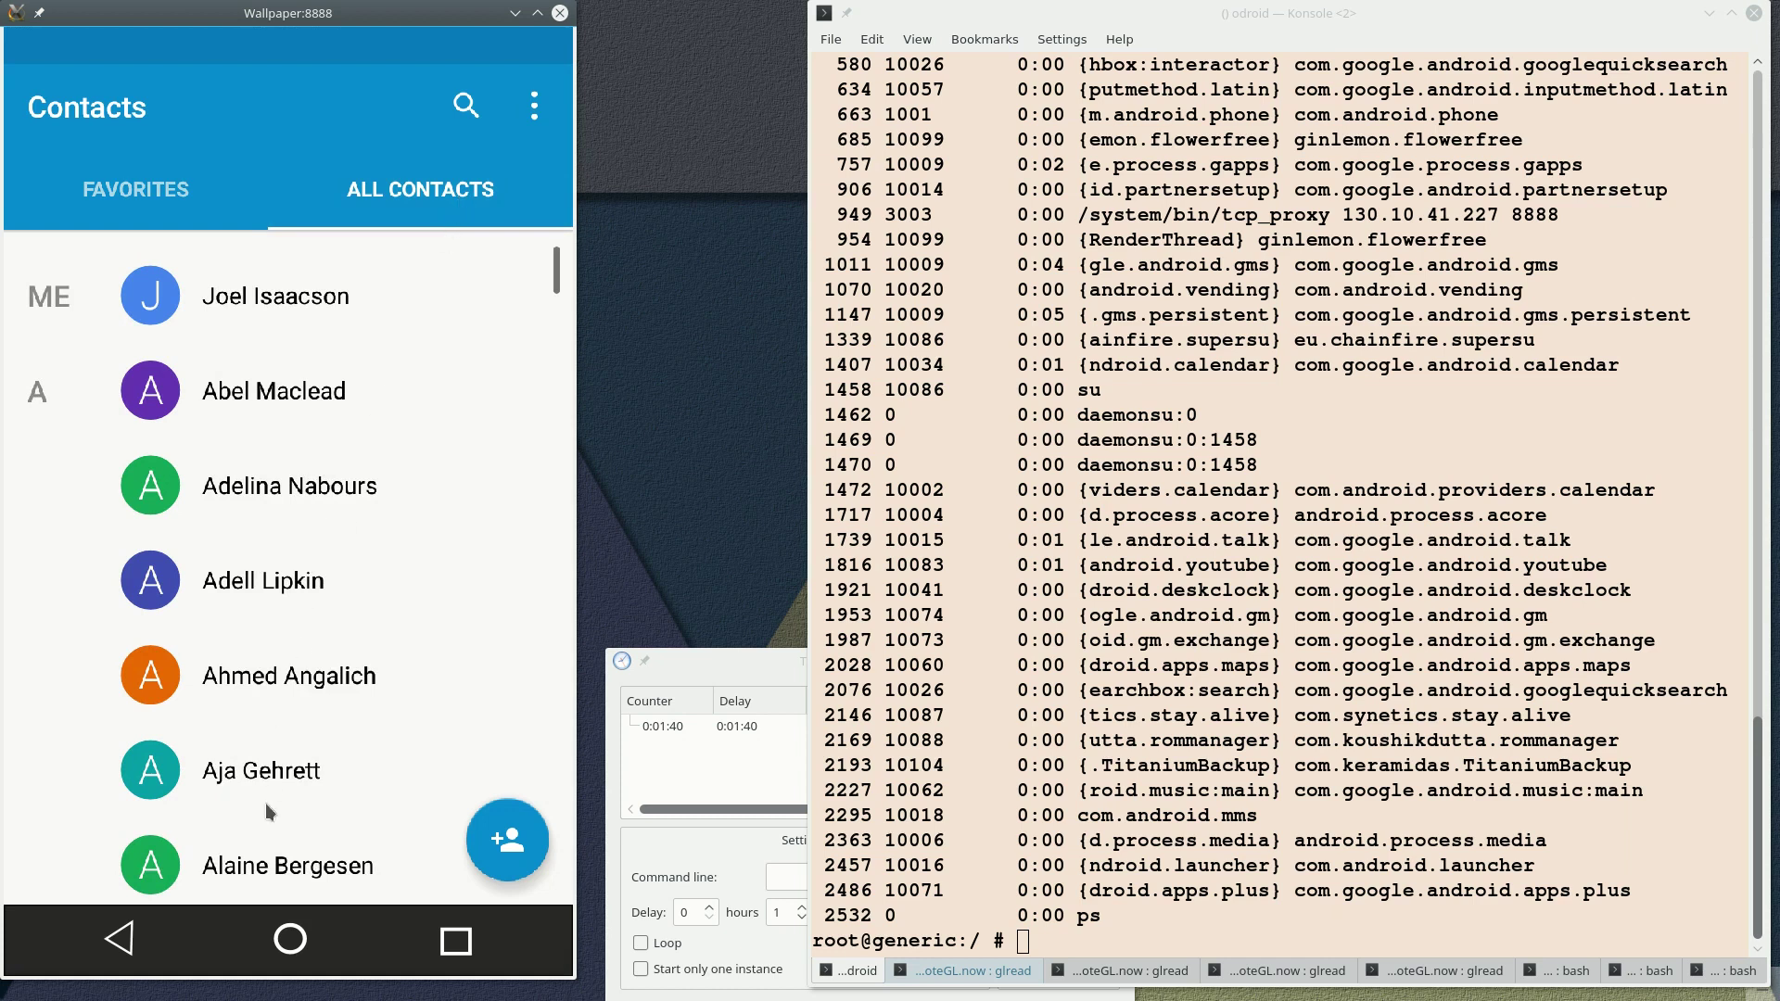
{"action": "left_click_drag", "start_coordinate": [270, 805], "coordinate": [296, 364]}
{"action": "left_click_drag", "start_coordinate": [267, 718], "coordinate": [266, 386]}
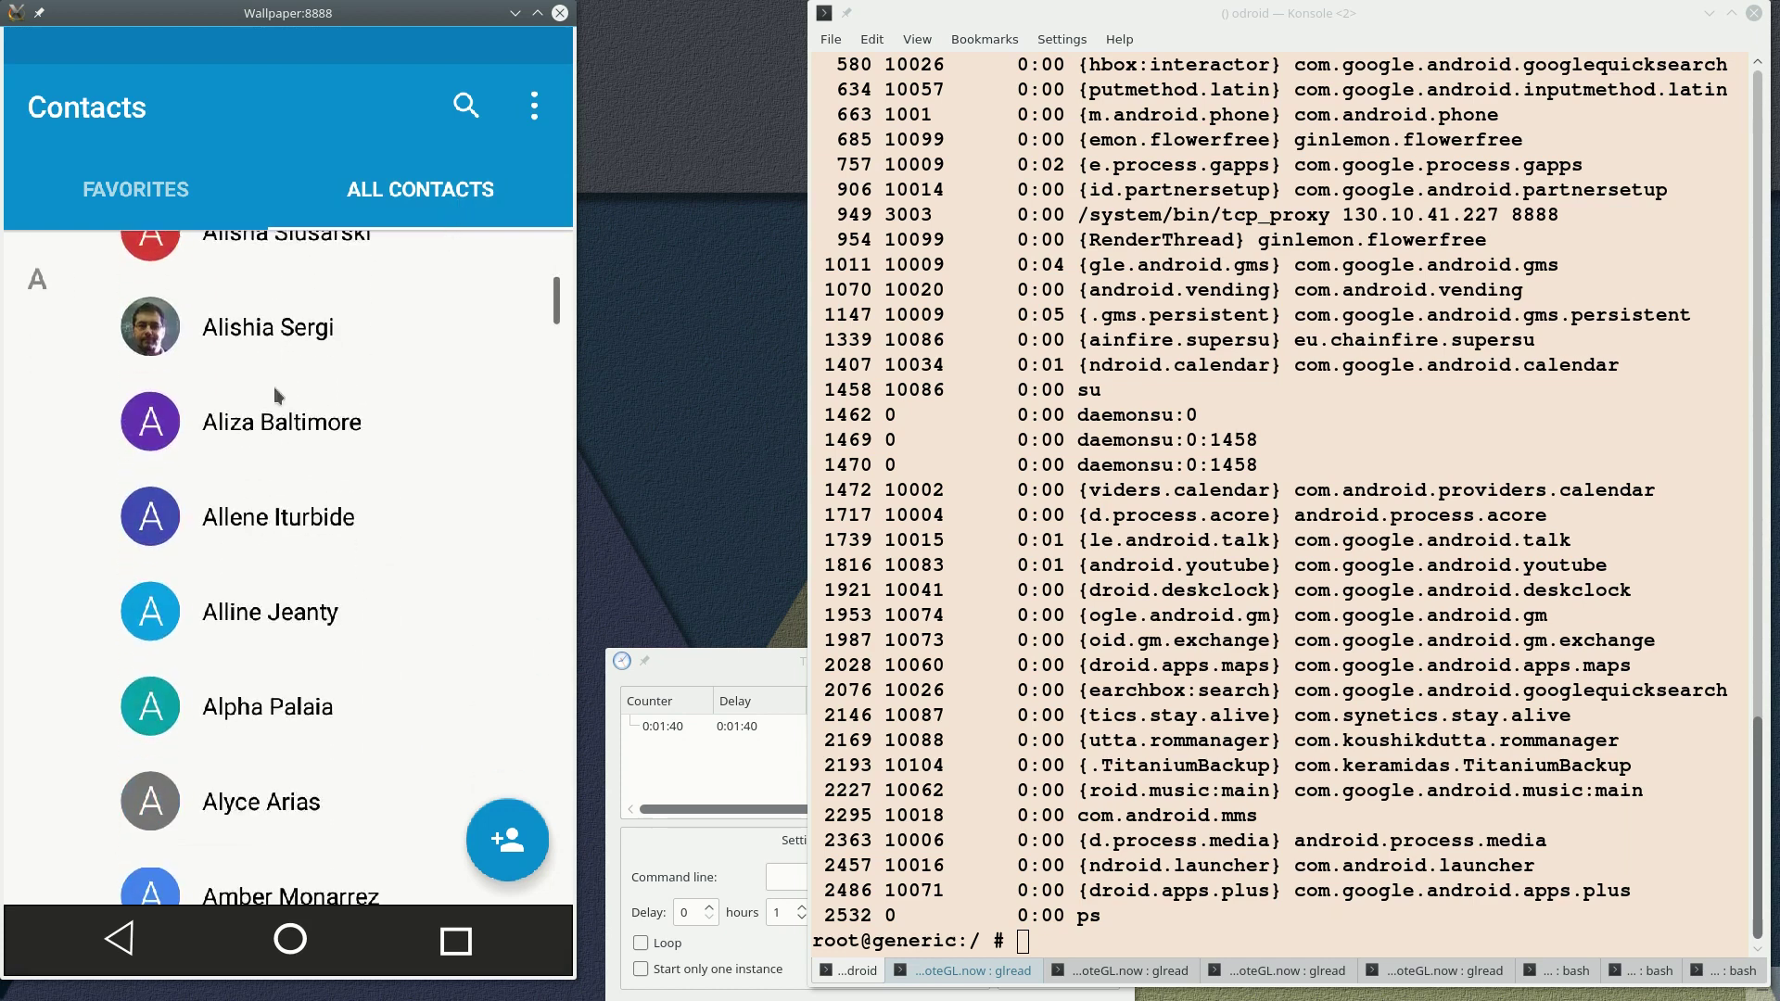
{"action": "left_click_drag", "start_coordinate": [229, 676], "coordinate": [315, 266]}
Swipe over to the empty Favorites page, then go back to the Communication apps
{"action": "left_click_drag", "start_coordinate": [186, 461], "coordinate": [436, 489]}
{"action": "mouse_move", "coordinate": [70, 454]}
{"action": "left_mouse_down"}
{"action": "mouse_move", "coordinate": [481, 465]}
{"action": "mouse_move", "coordinate": [85, 454]}
{"action": "left_mouse_up"}
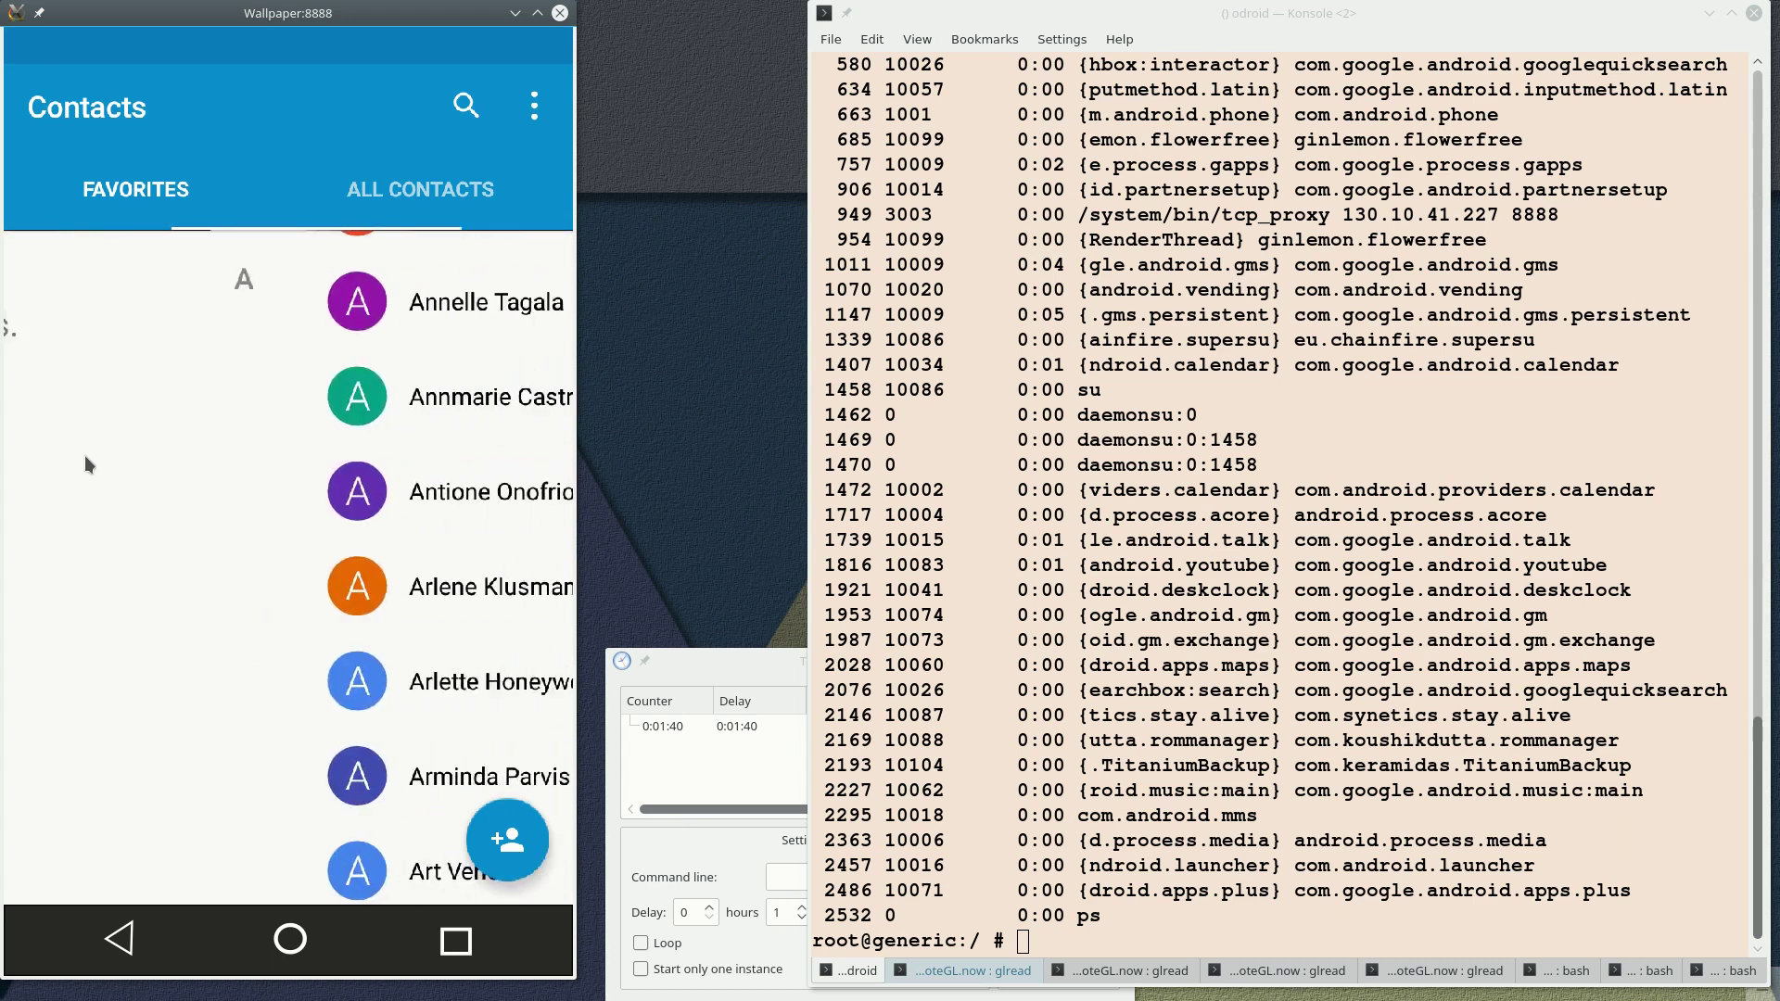
{"action": "left_click_drag", "start_coordinate": [556, 320], "coordinate": [506, 343]}
{"action": "left_click", "coordinate": [124, 939]}
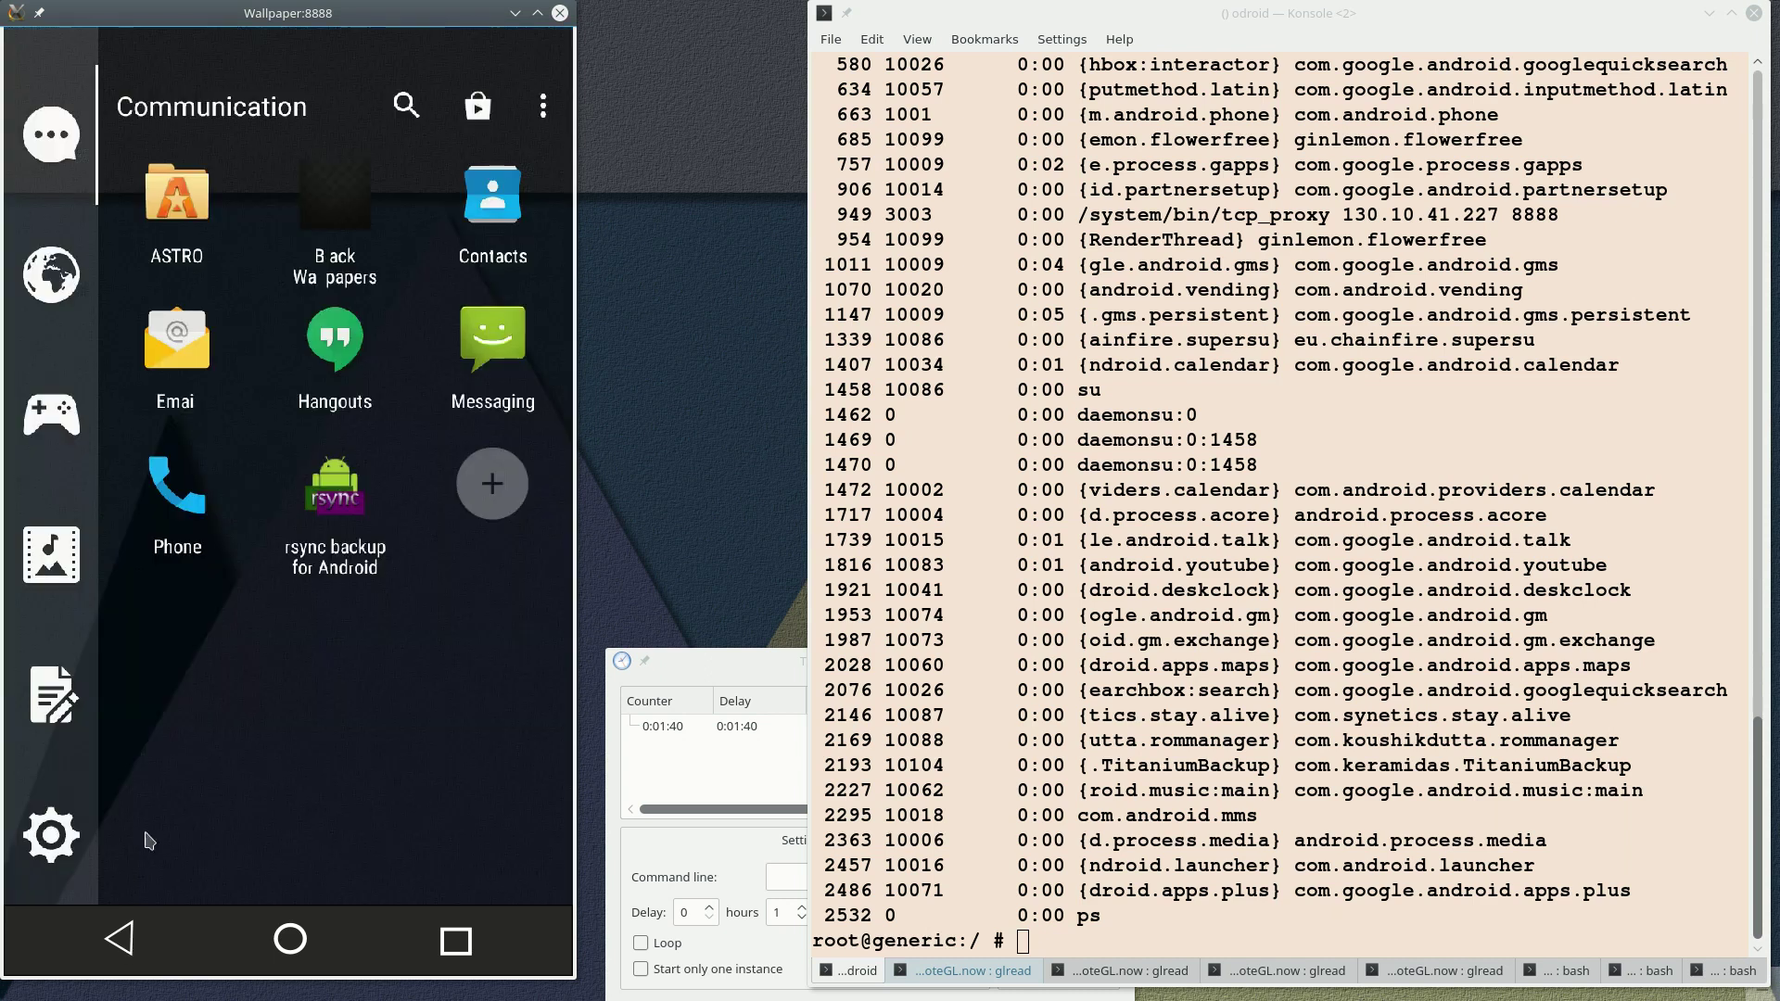
Dial 555555 in the Phone app, place the call, then hang up
{"action": "left_click", "coordinate": [178, 501]}
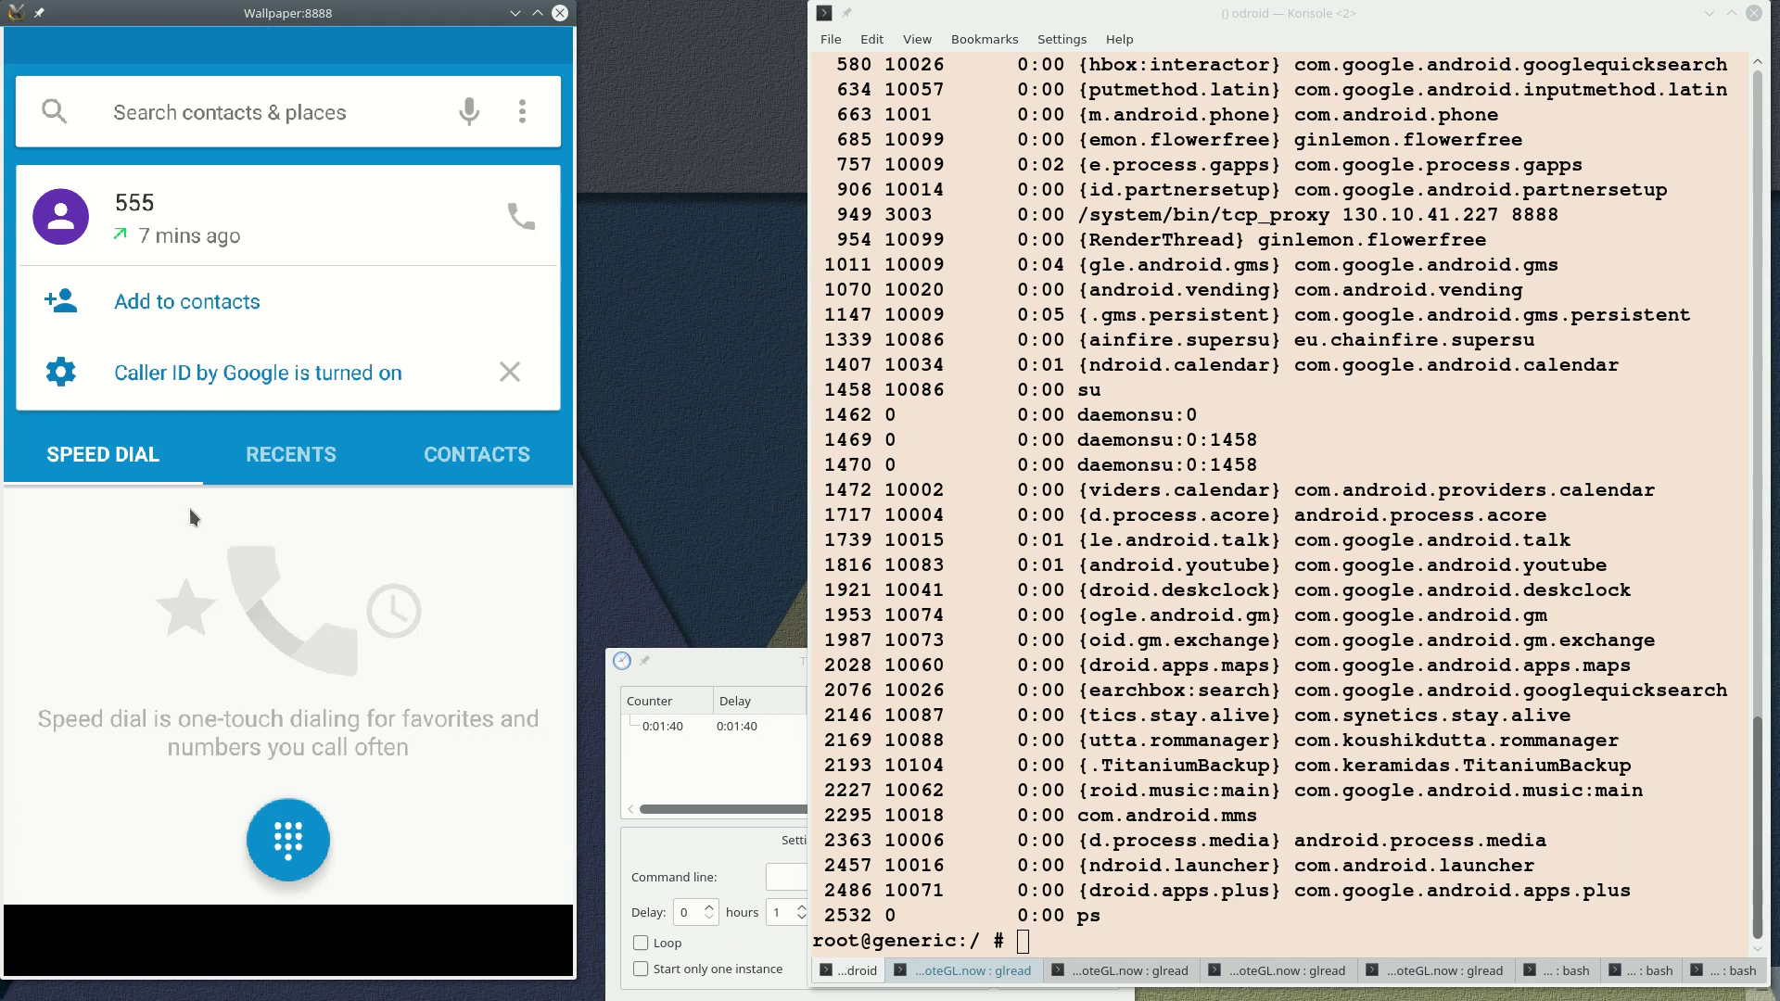
{"action": "left_click", "coordinate": [298, 834]}
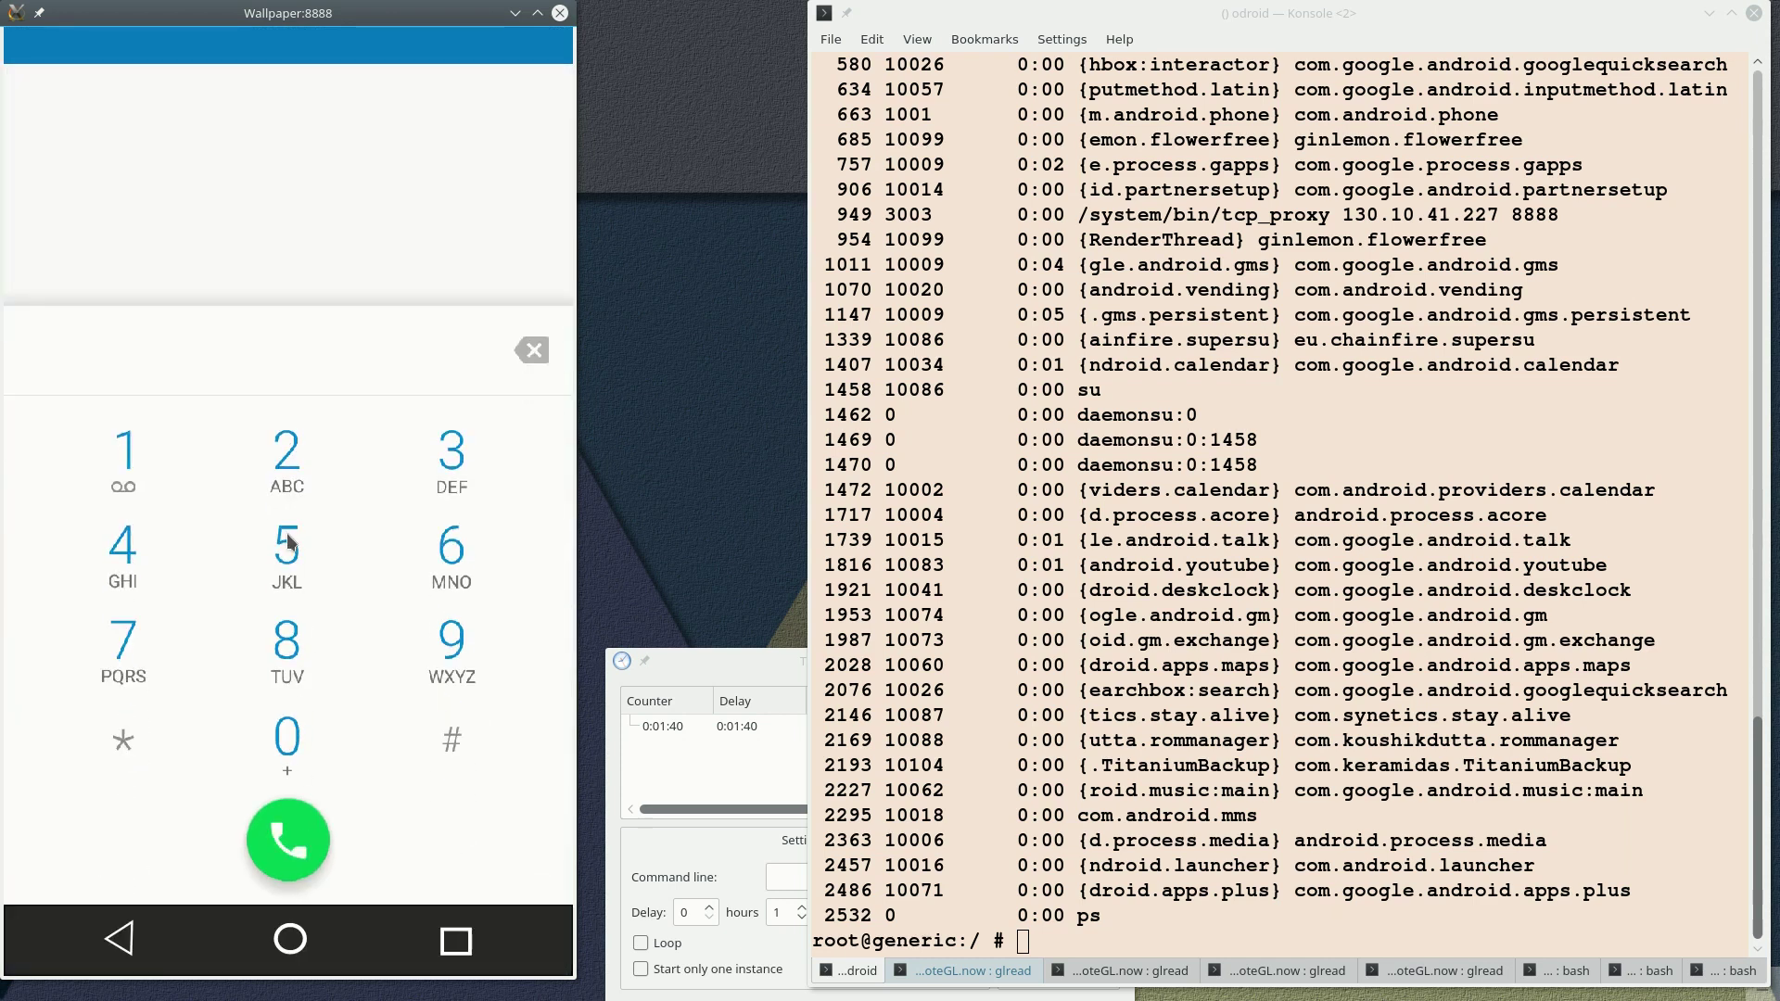
{"action": "left_click", "coordinate": [288, 541]}
{"action": "left_click", "coordinate": [289, 542]}
{"action": "left_click", "coordinate": [289, 541]}
{"action": "left_click", "coordinate": [288, 542]}
{"action": "left_click", "coordinate": [289, 542]}
{"action": "left_click", "coordinate": [289, 542]}
{"action": "left_click", "coordinate": [303, 846]}
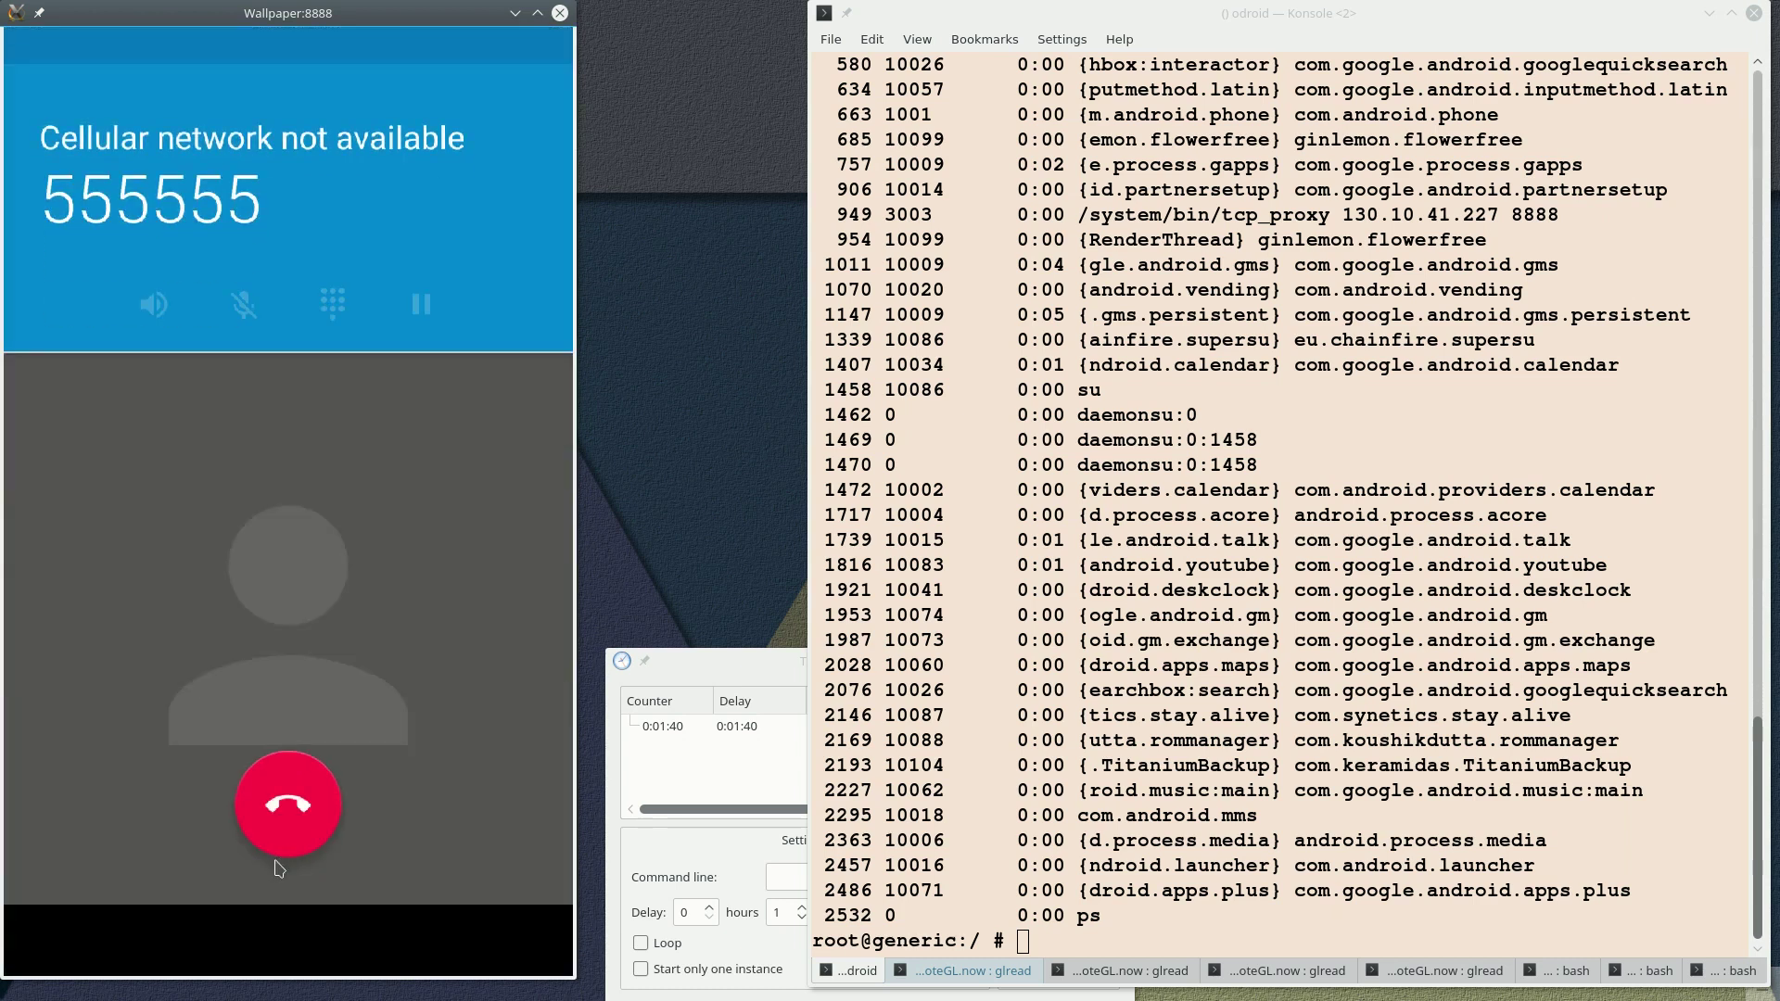
{"action": "left_click", "coordinate": [125, 941]}
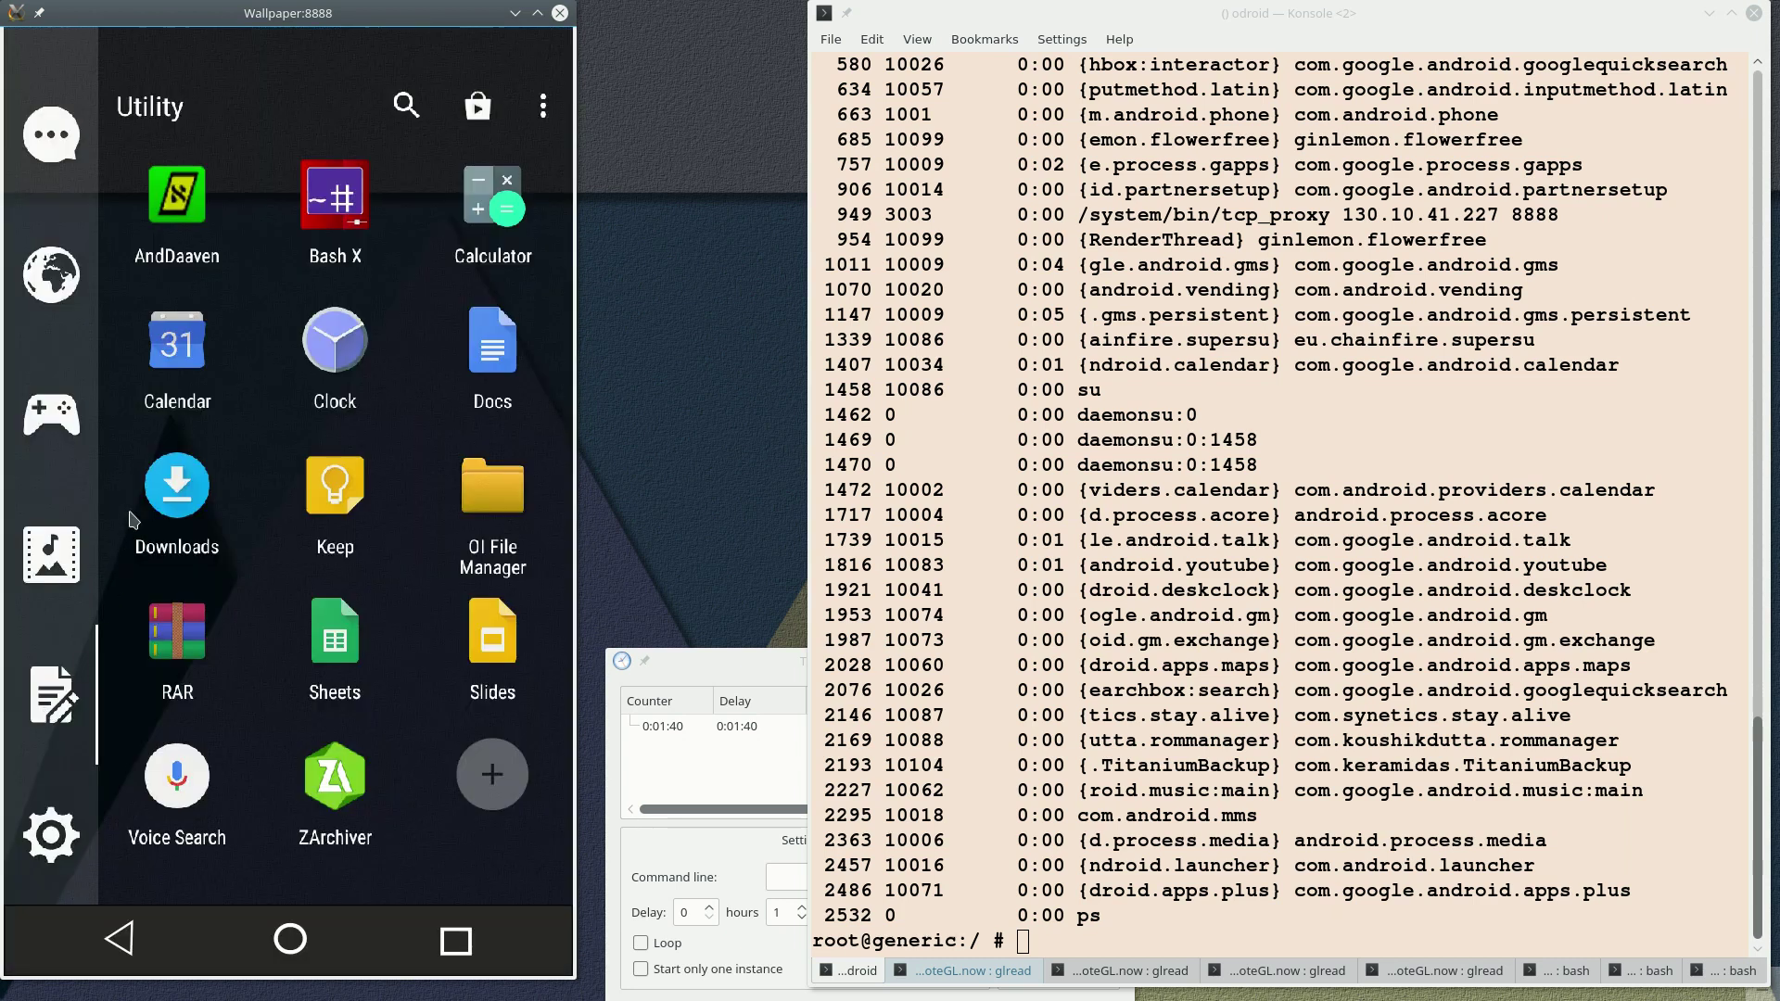
Open Calendar and scroll its August–September 2016 schedule
{"action": "left_click", "coordinate": [164, 359]}
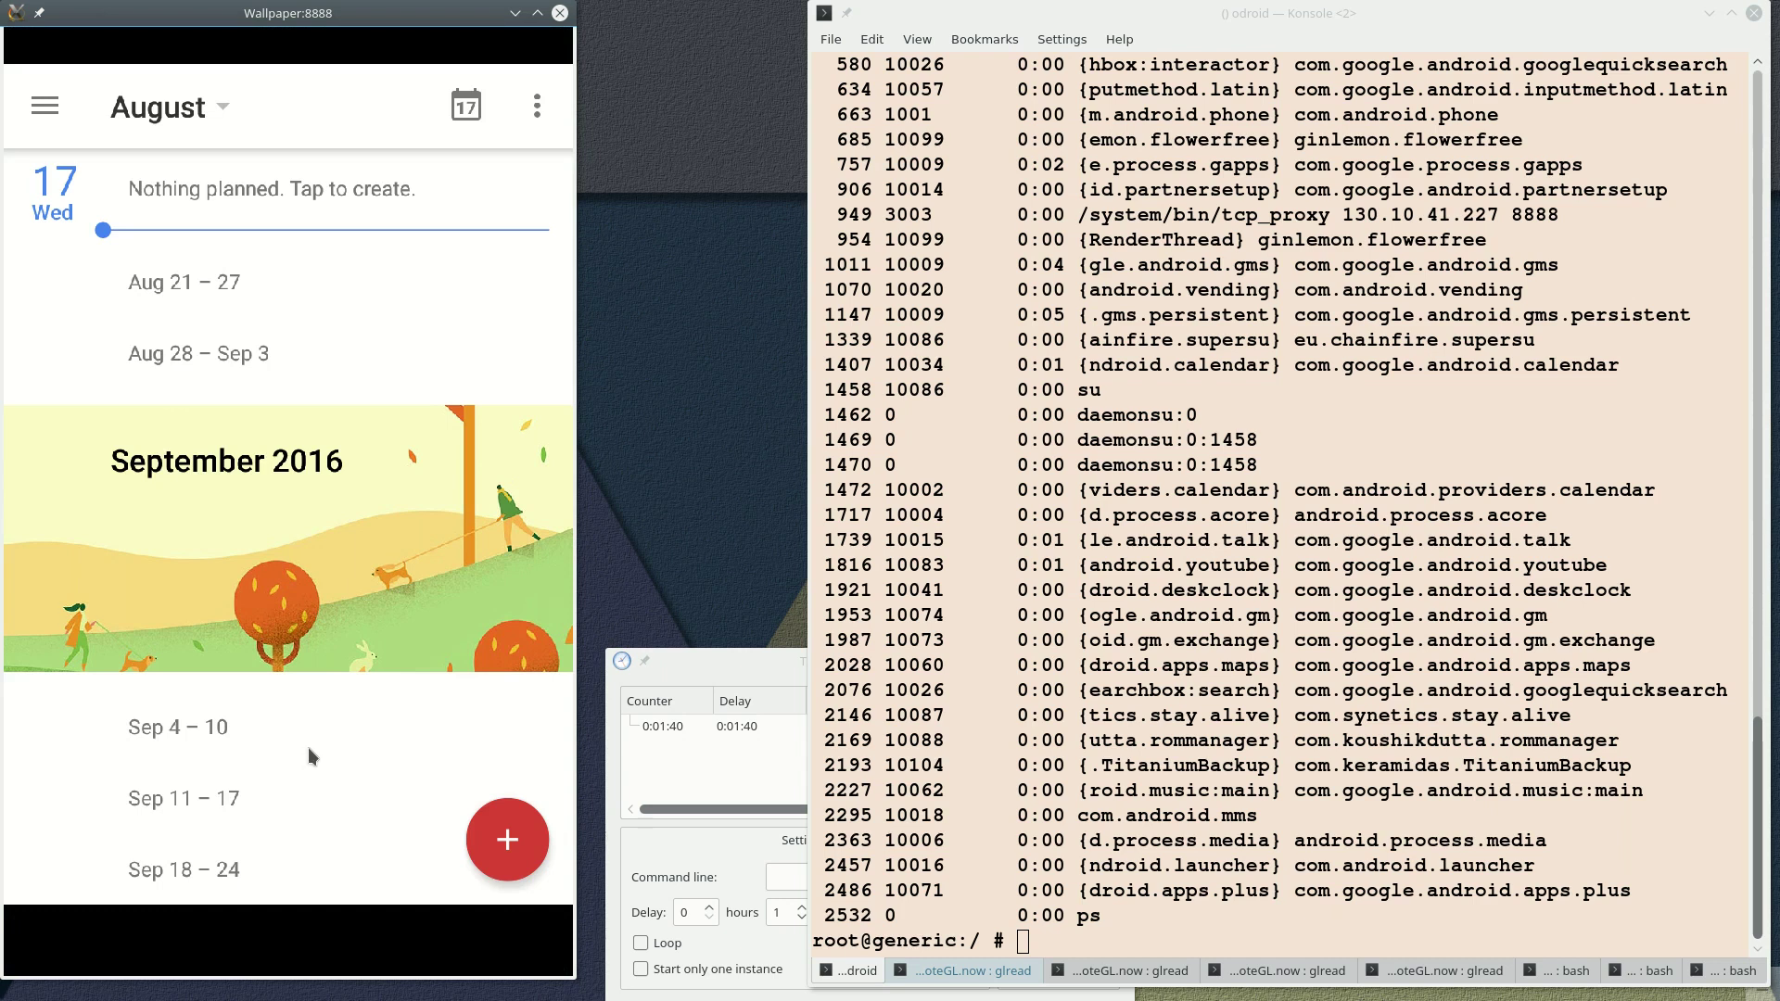
{"action": "left_click_drag", "start_coordinate": [307, 747], "coordinate": [330, 586]}
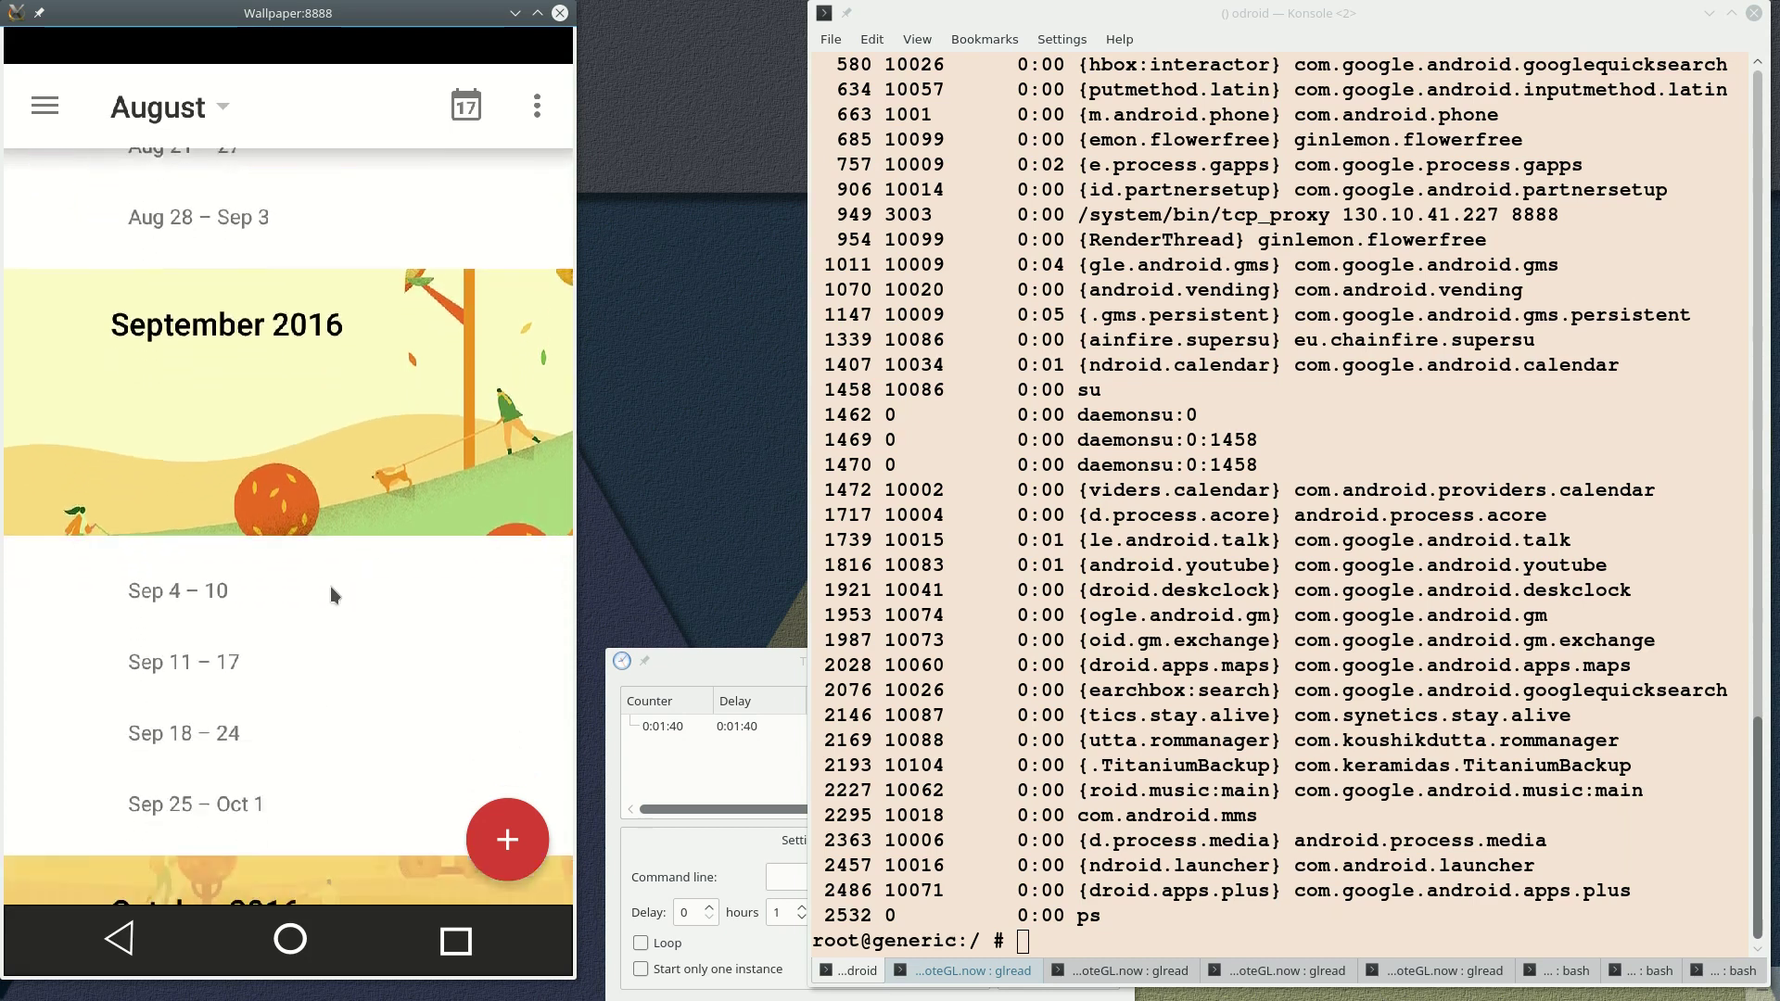
{"action": "left_click", "coordinate": [290, 939]}
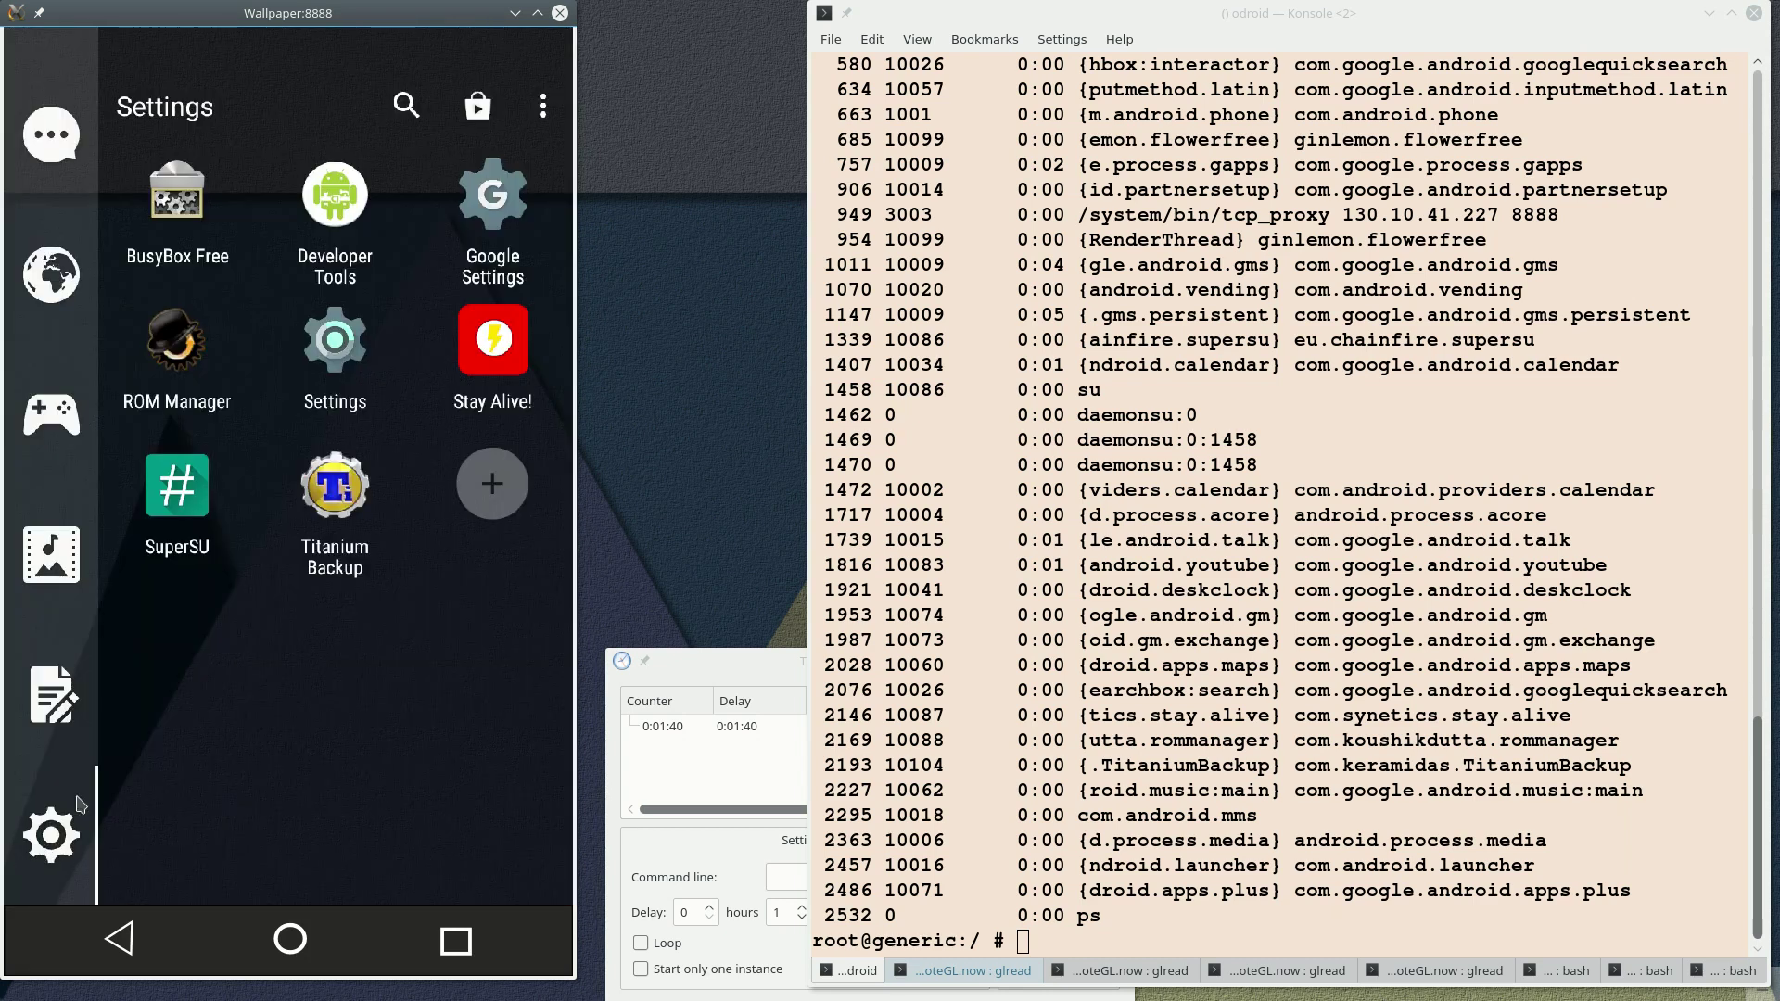
Open Settings and scroll through the list of installed apps
{"action": "left_click", "coordinate": [334, 343]}
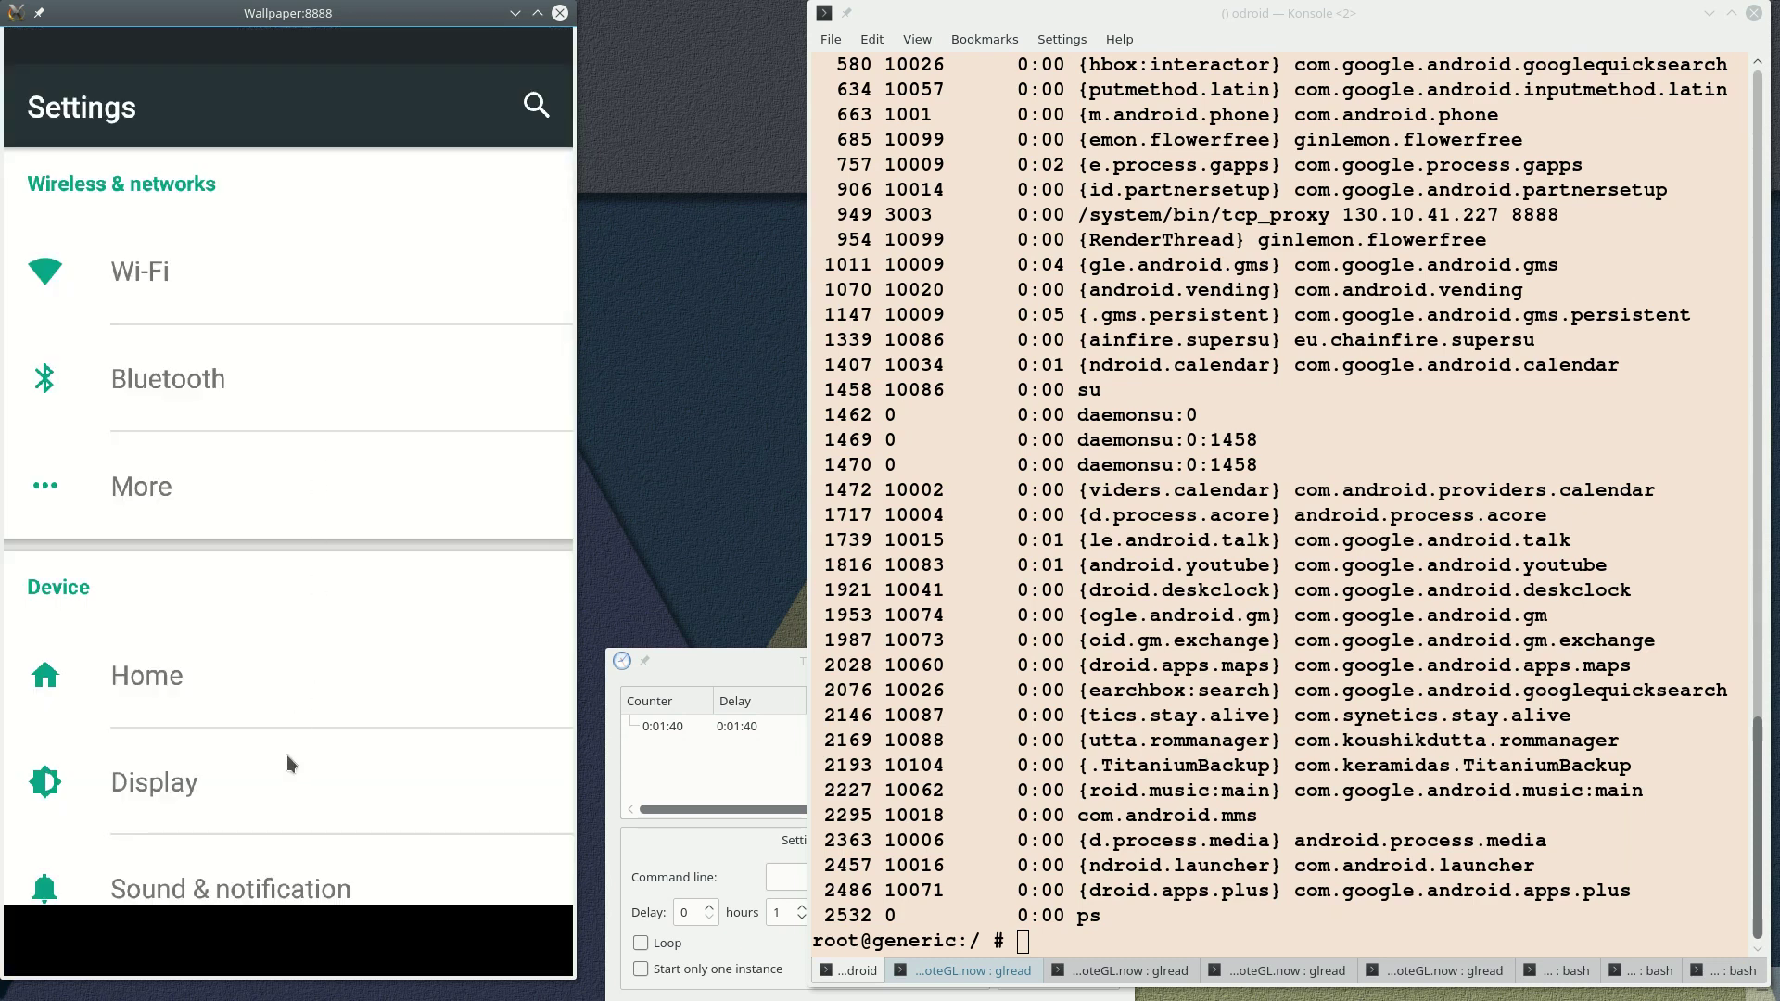
{"action": "left_click_drag", "start_coordinate": [288, 756], "coordinate": [318, 375]}
{"action": "left_click", "coordinate": [151, 403]}
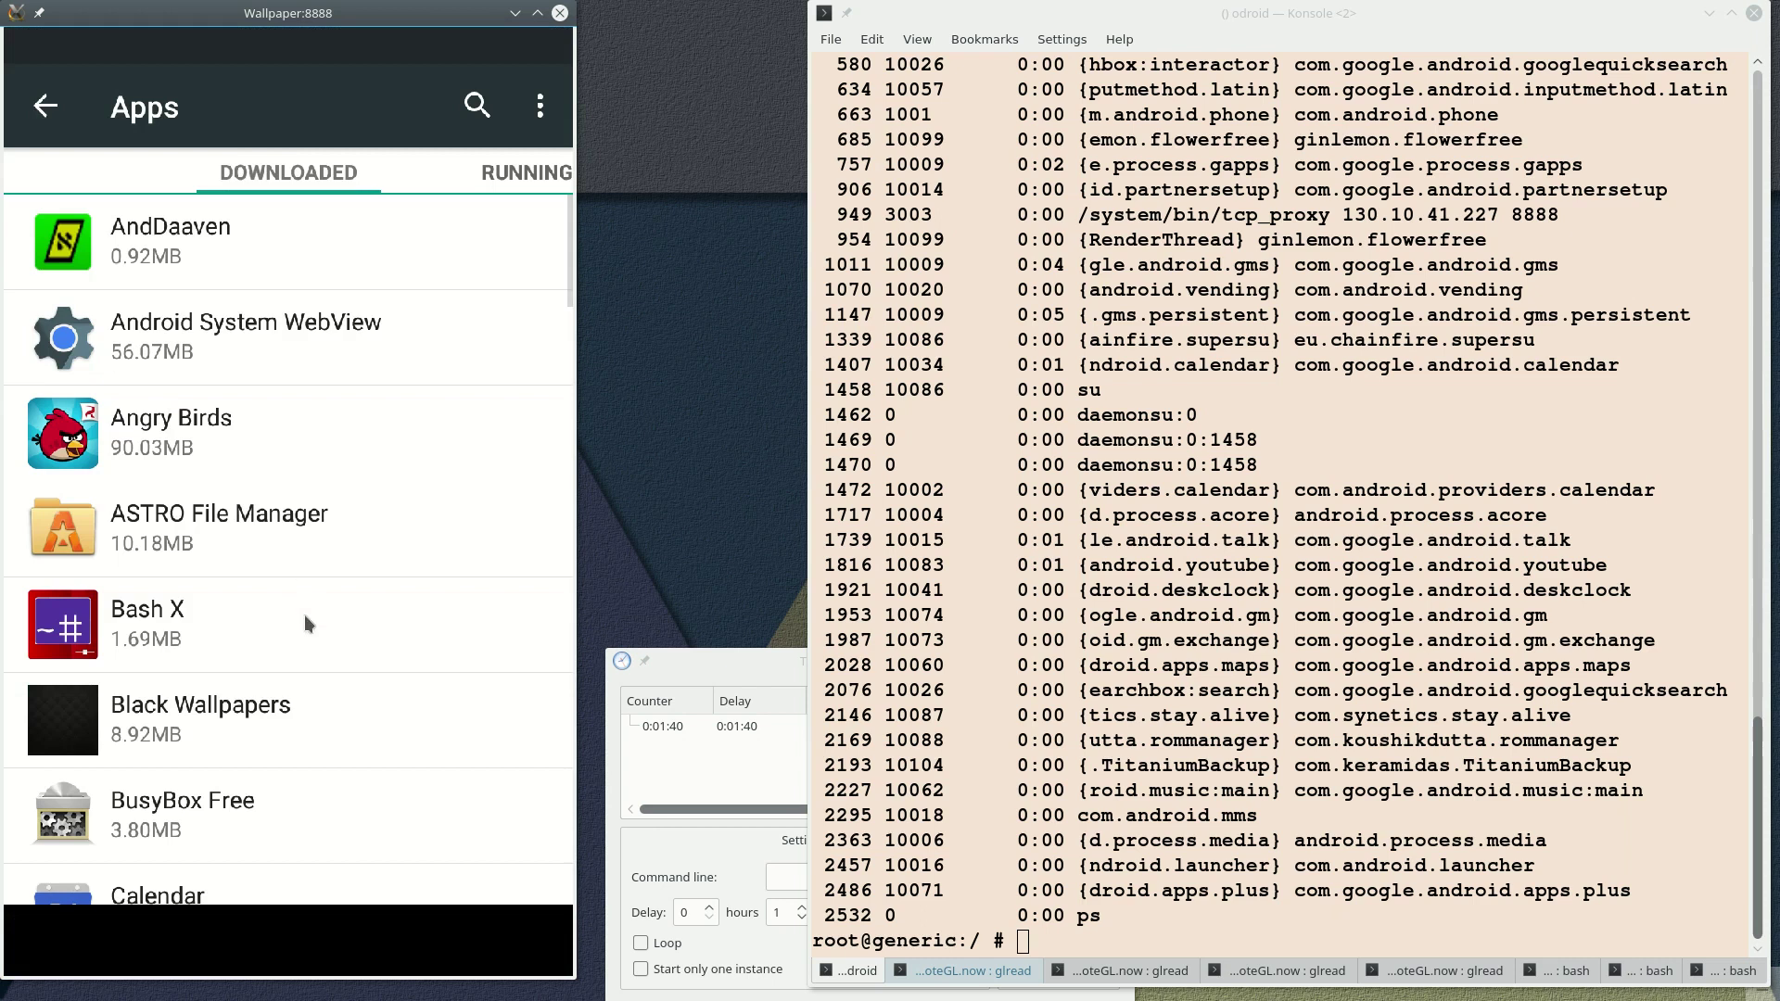
{"action": "left_click_drag", "start_coordinate": [327, 675], "coordinate": [348, 241]}
{"action": "left_click_drag", "start_coordinate": [331, 585], "coordinate": [318, 358]}
{"action": "left_click_drag", "start_coordinate": [280, 553], "coordinate": [269, 306]}
{"action": "left_click_drag", "start_coordinate": [254, 637], "coordinate": [256, 374]}
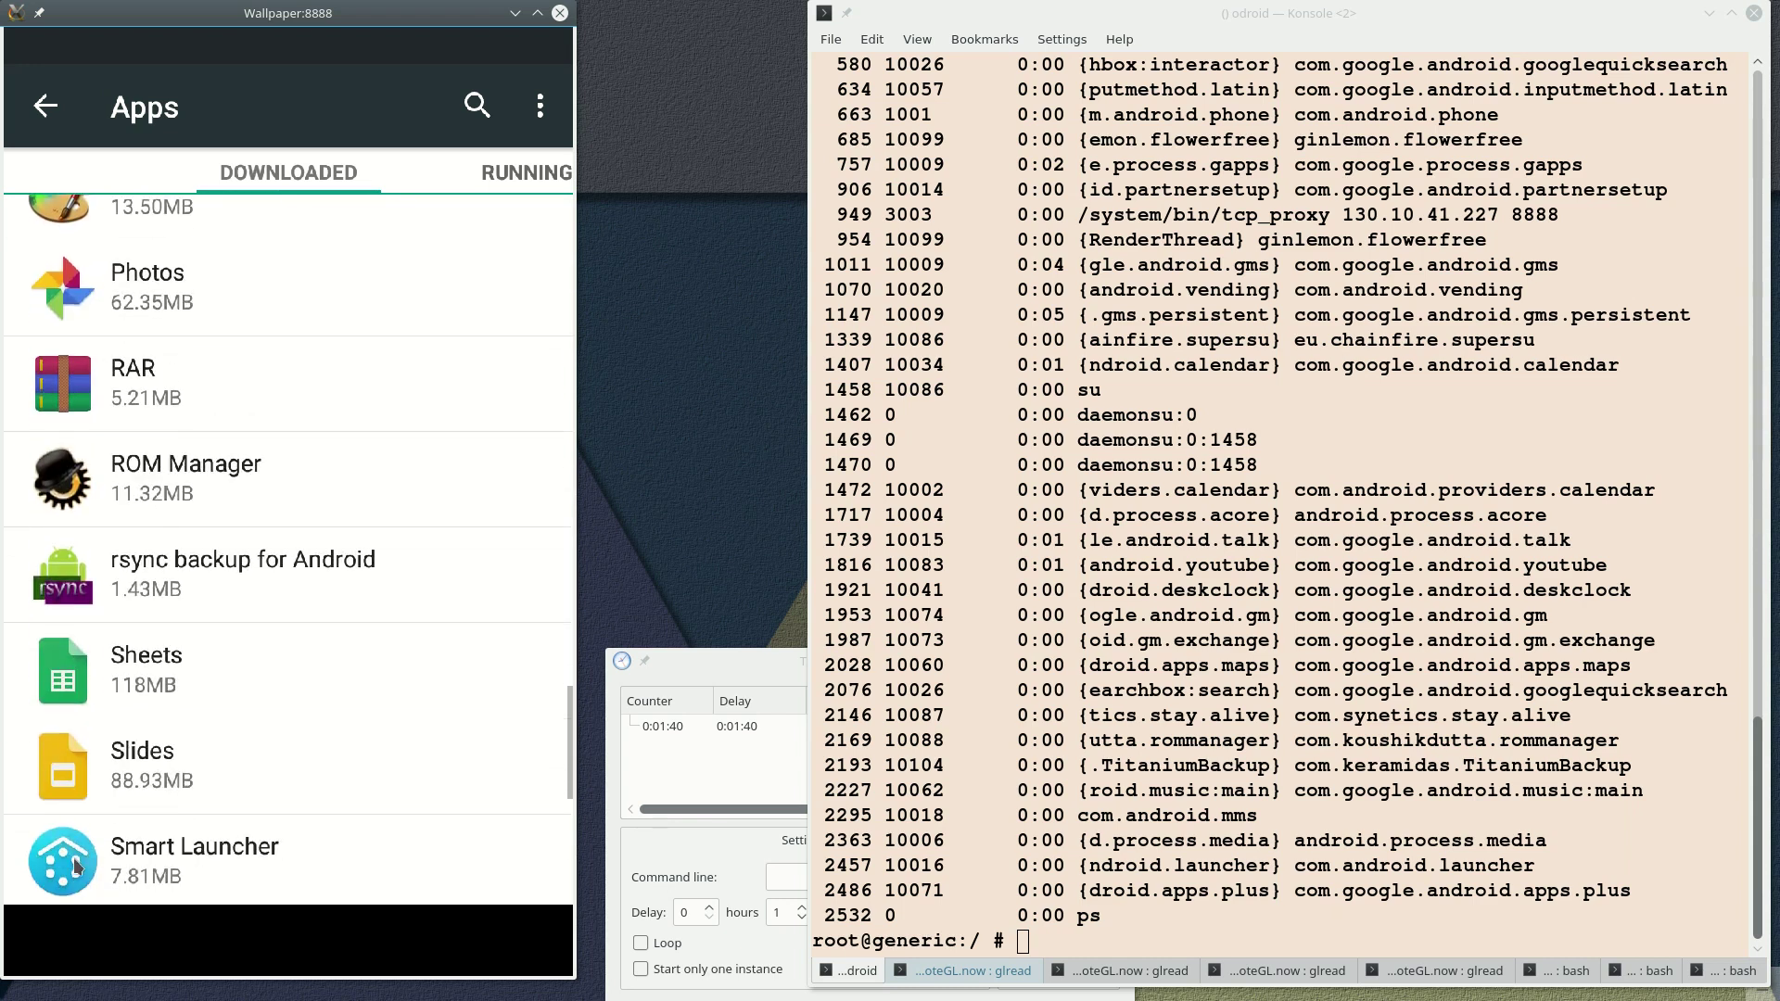
{"action": "left_click", "coordinate": [131, 953]}
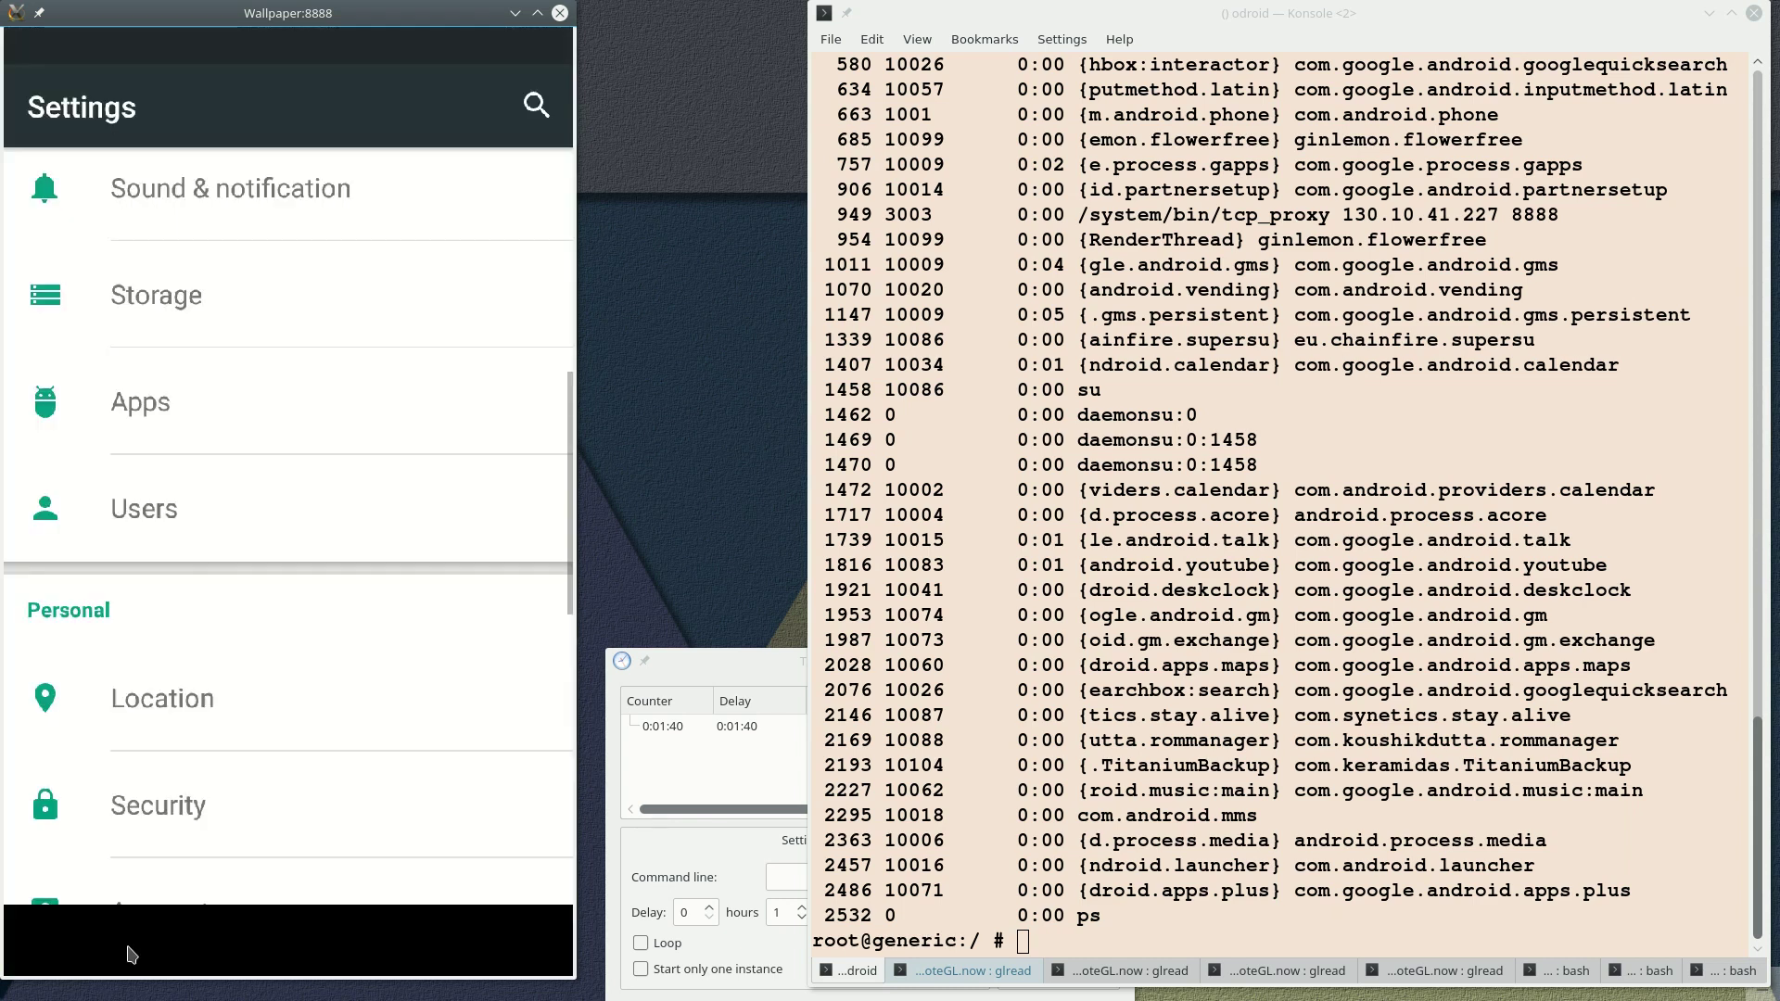
Set the stock Launcher as the Home app instead of Smart Launcher and go home
{"action": "left_click_drag", "start_coordinate": [291, 343], "coordinate": [321, 730]}
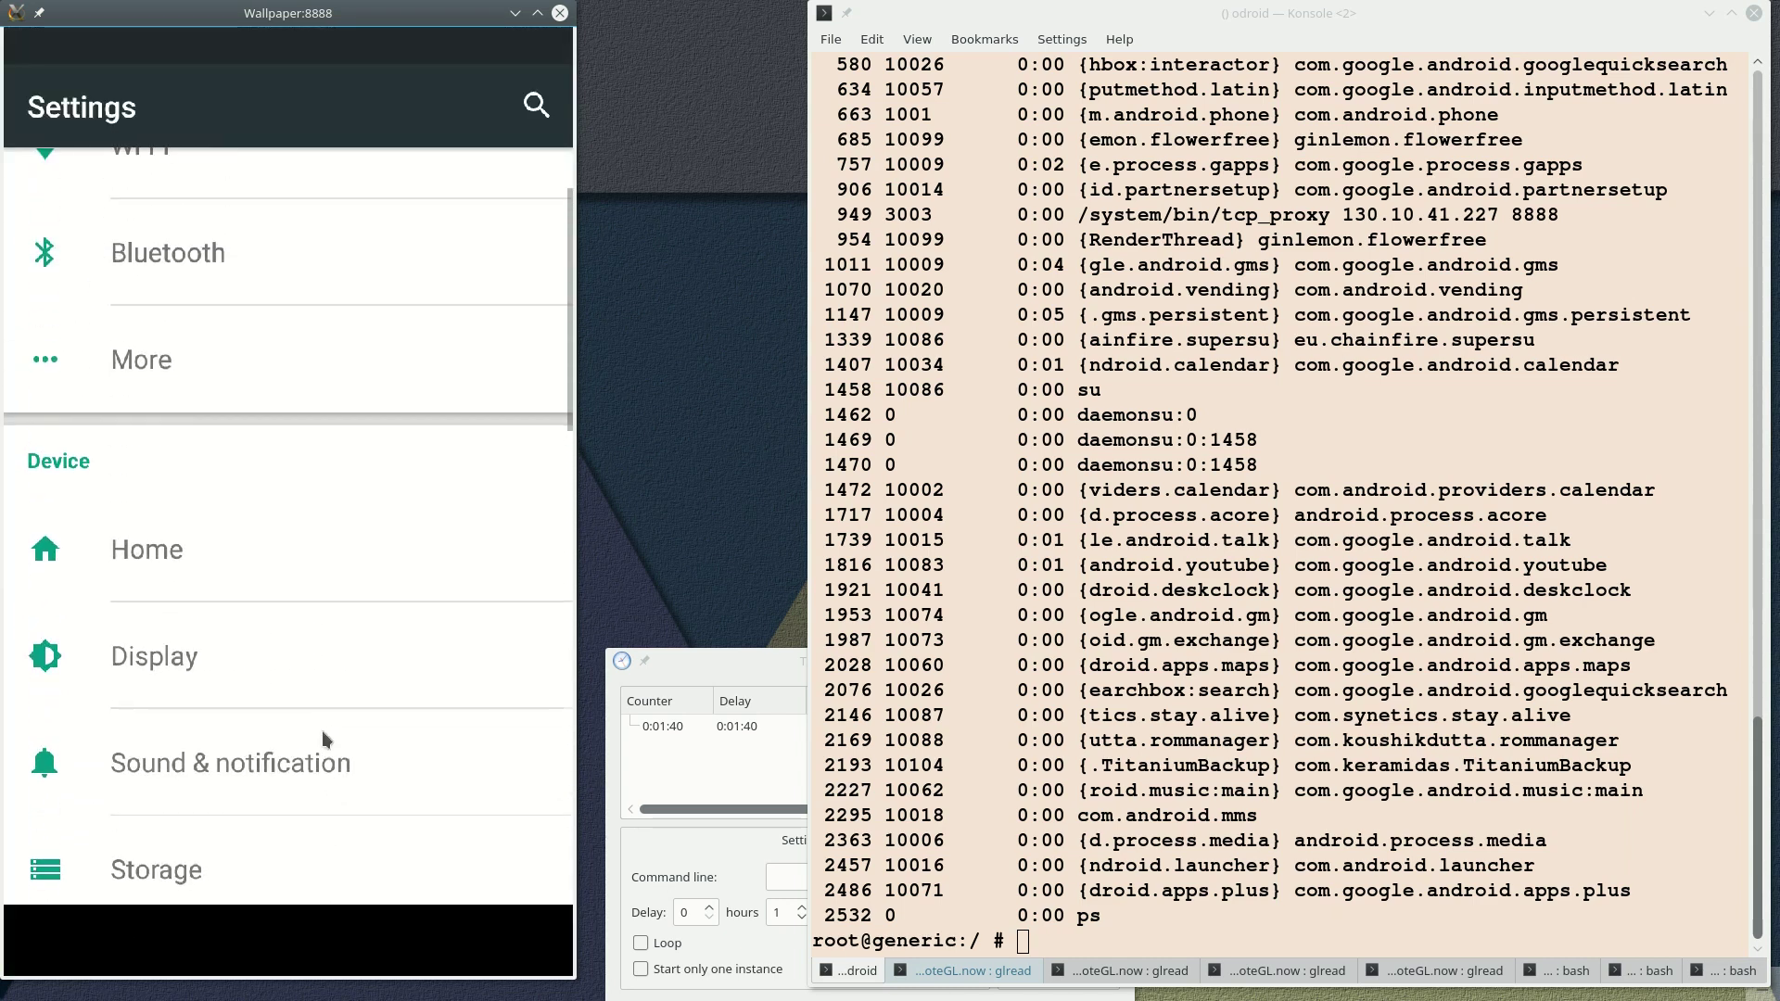
{"action": "left_click", "coordinate": [159, 556]}
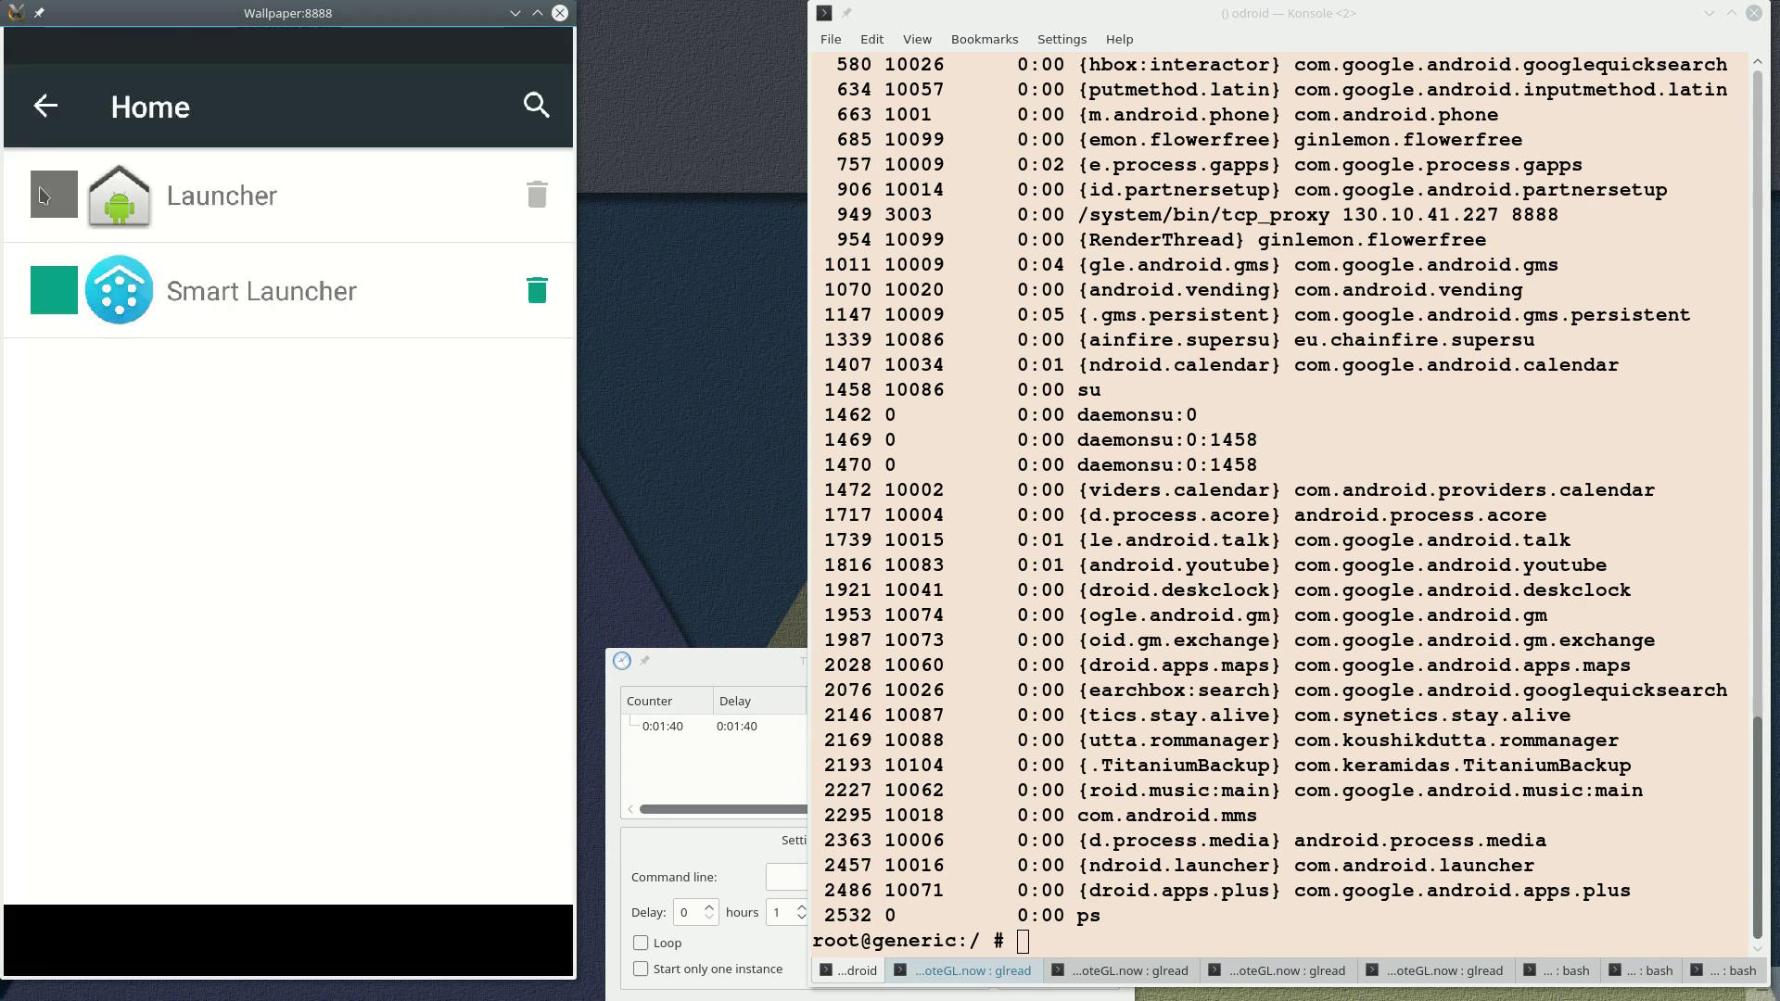
{"action": "left_click", "coordinate": [42, 194]}
{"action": "left_click", "coordinate": [266, 948]}
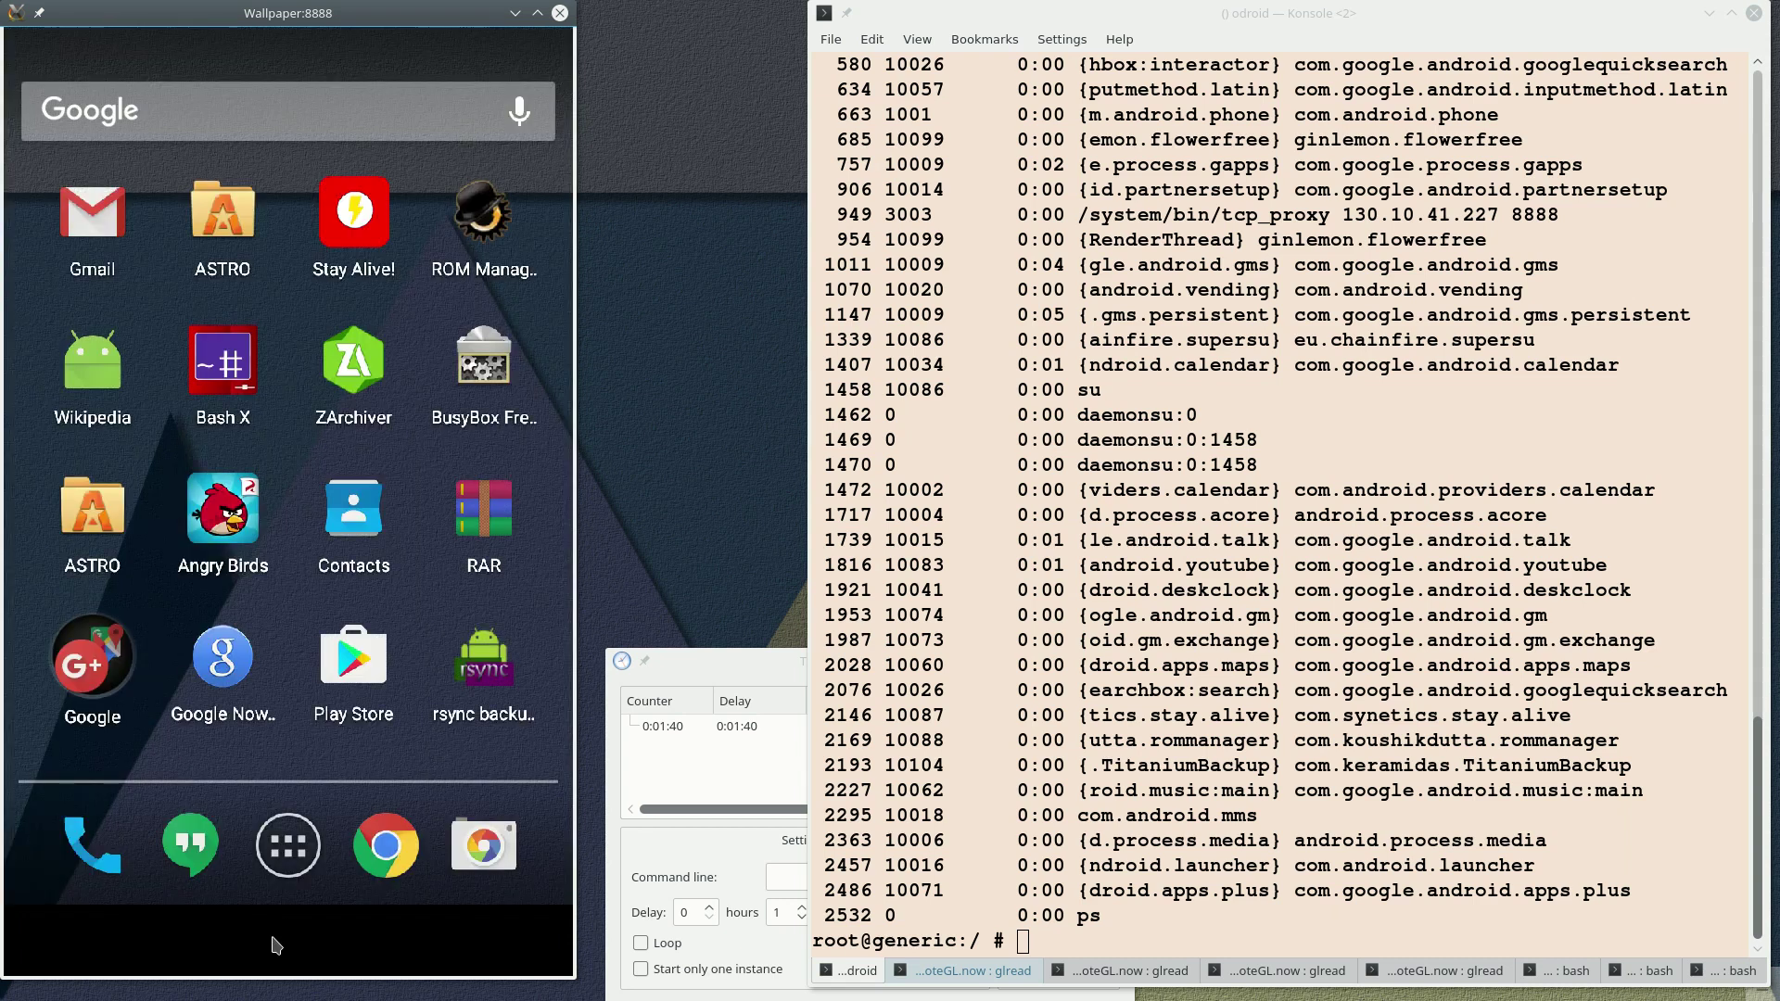
Swipe left to the next page of home screen apps
{"action": "left_click_drag", "start_coordinate": [343, 753], "coordinate": [461, 766]}
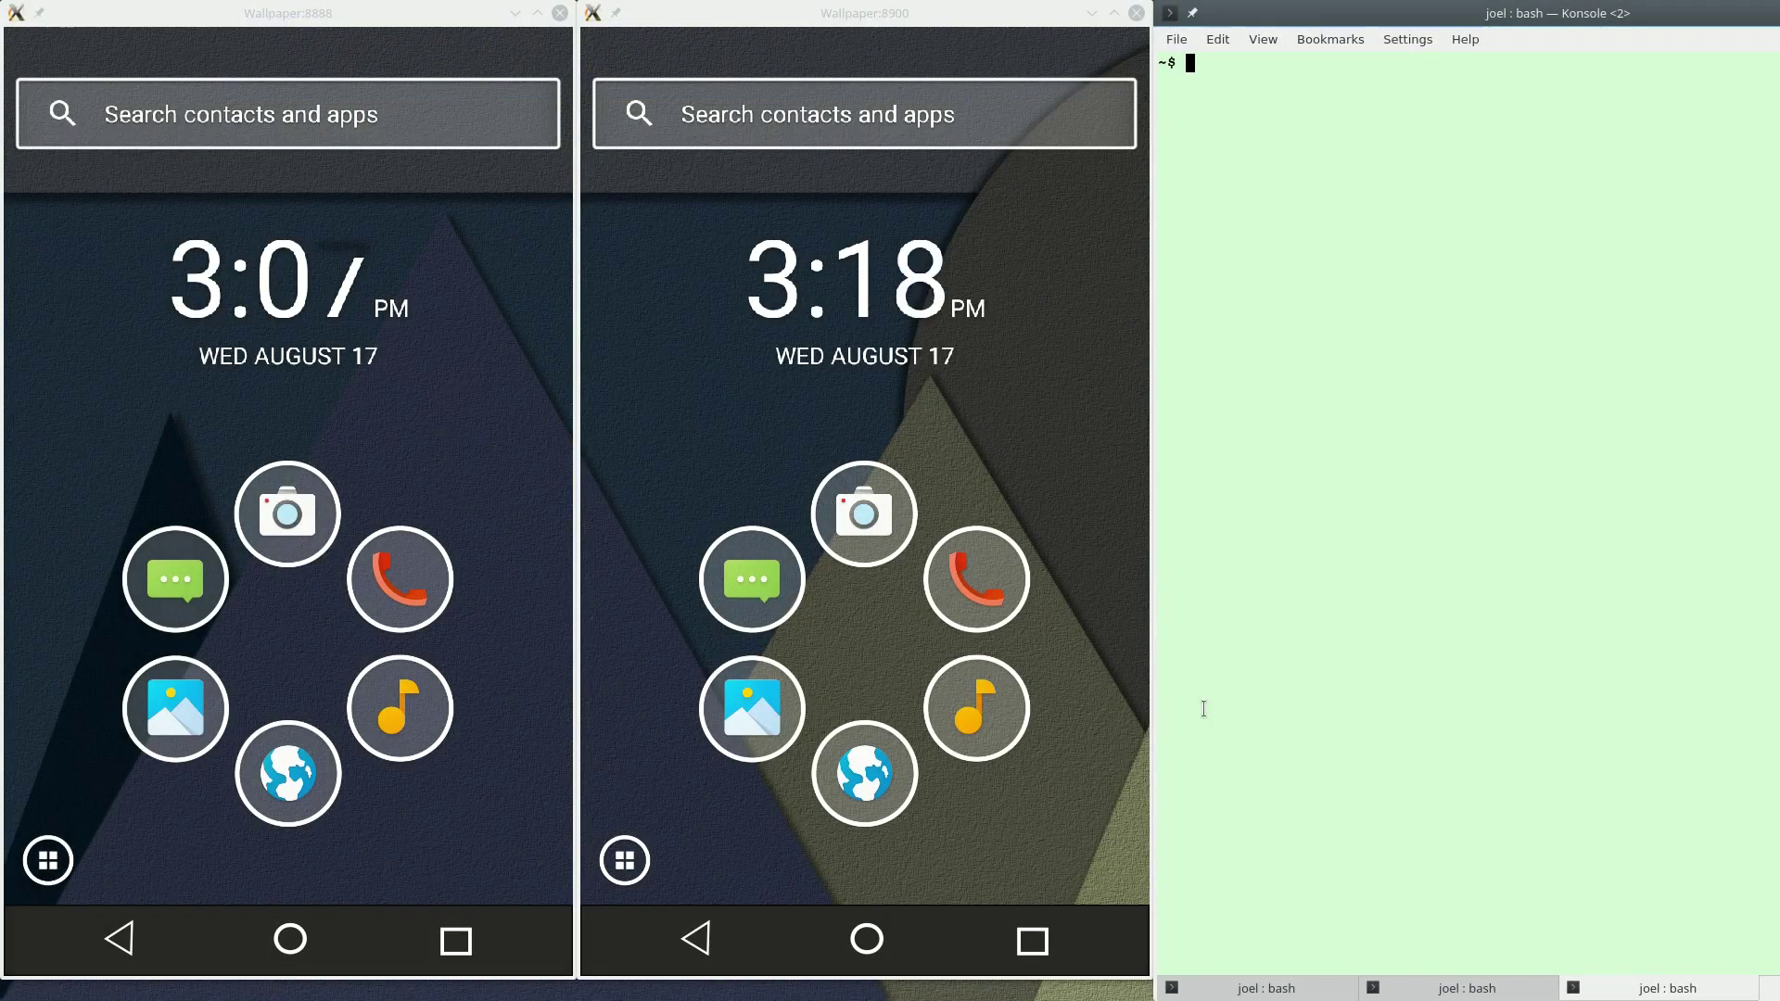
Focus the Wallpaper:8900 window, then open the app drawer in the left Wallpaper:8888 Android
{"action": "left_click", "coordinate": [994, 755]}
{"action": "left_click", "coordinate": [48, 861]}
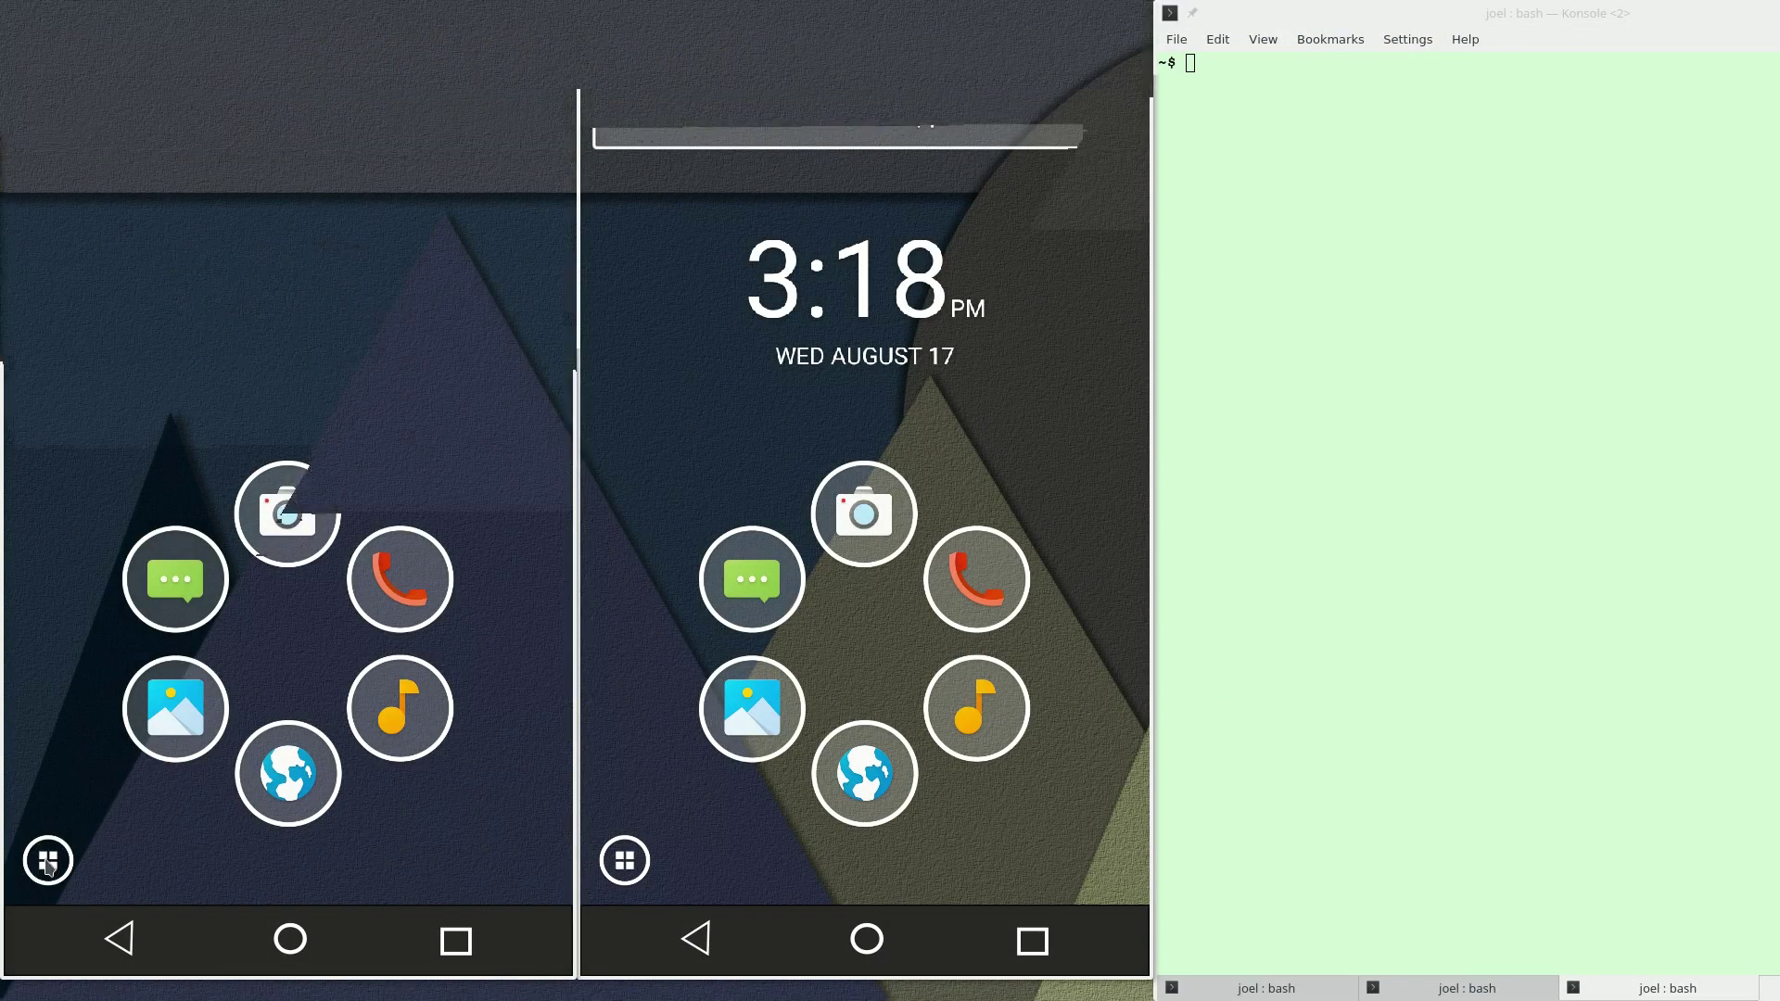
In the right Android, open the app drawer and cycle Communication, Internet, Games, then Communication again
{"action": "left_click", "coordinate": [626, 864]}
{"action": "left_click", "coordinate": [626, 864]}
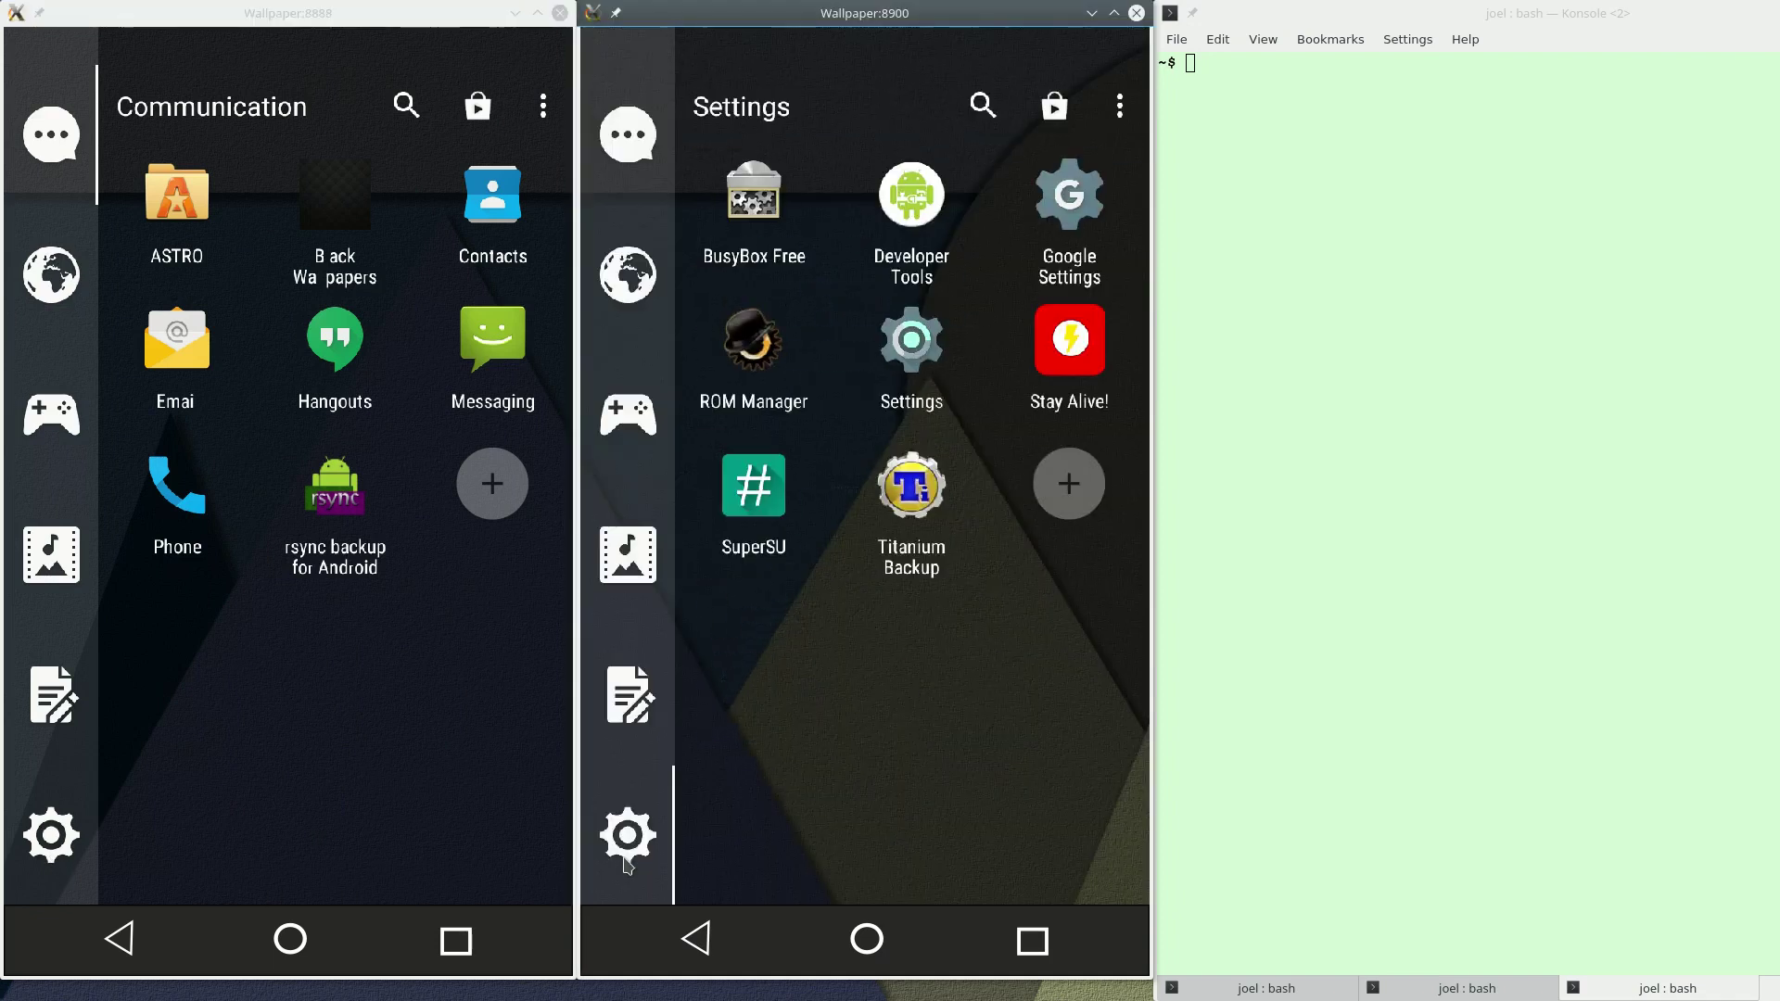
{"action": "left_click", "coordinate": [628, 145]}
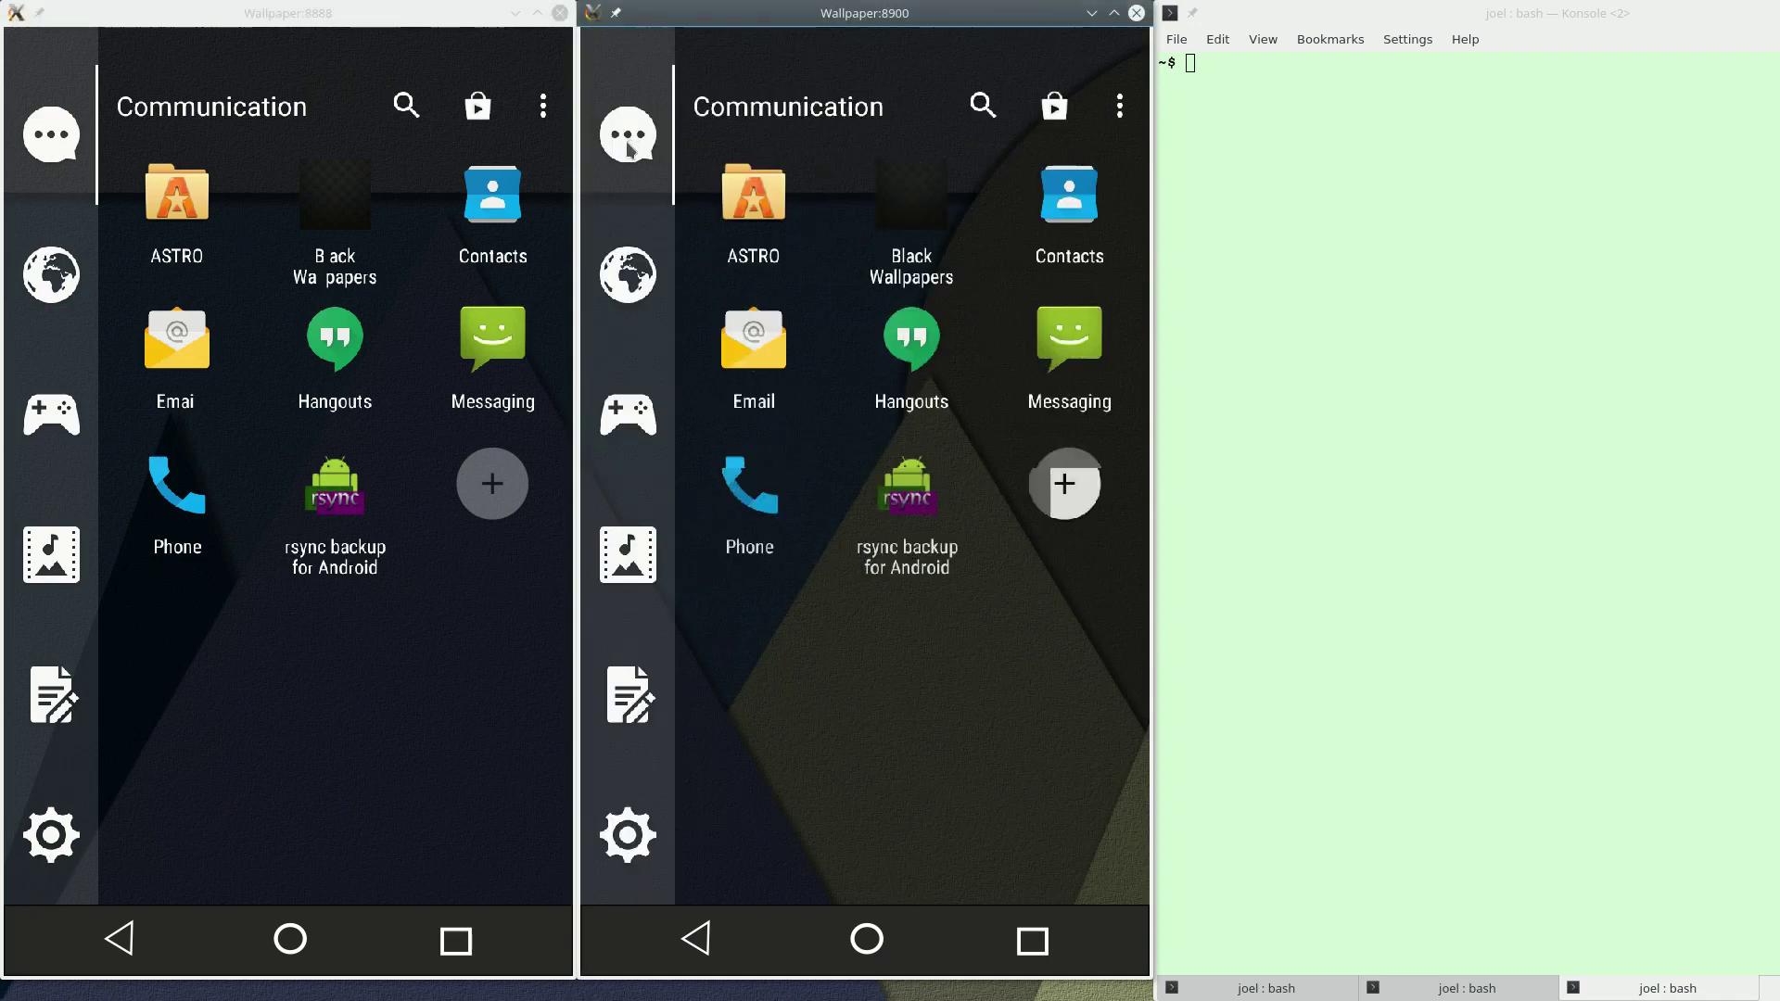
{"action": "left_click", "coordinate": [633, 283]}
{"action": "left_click", "coordinate": [627, 415]}
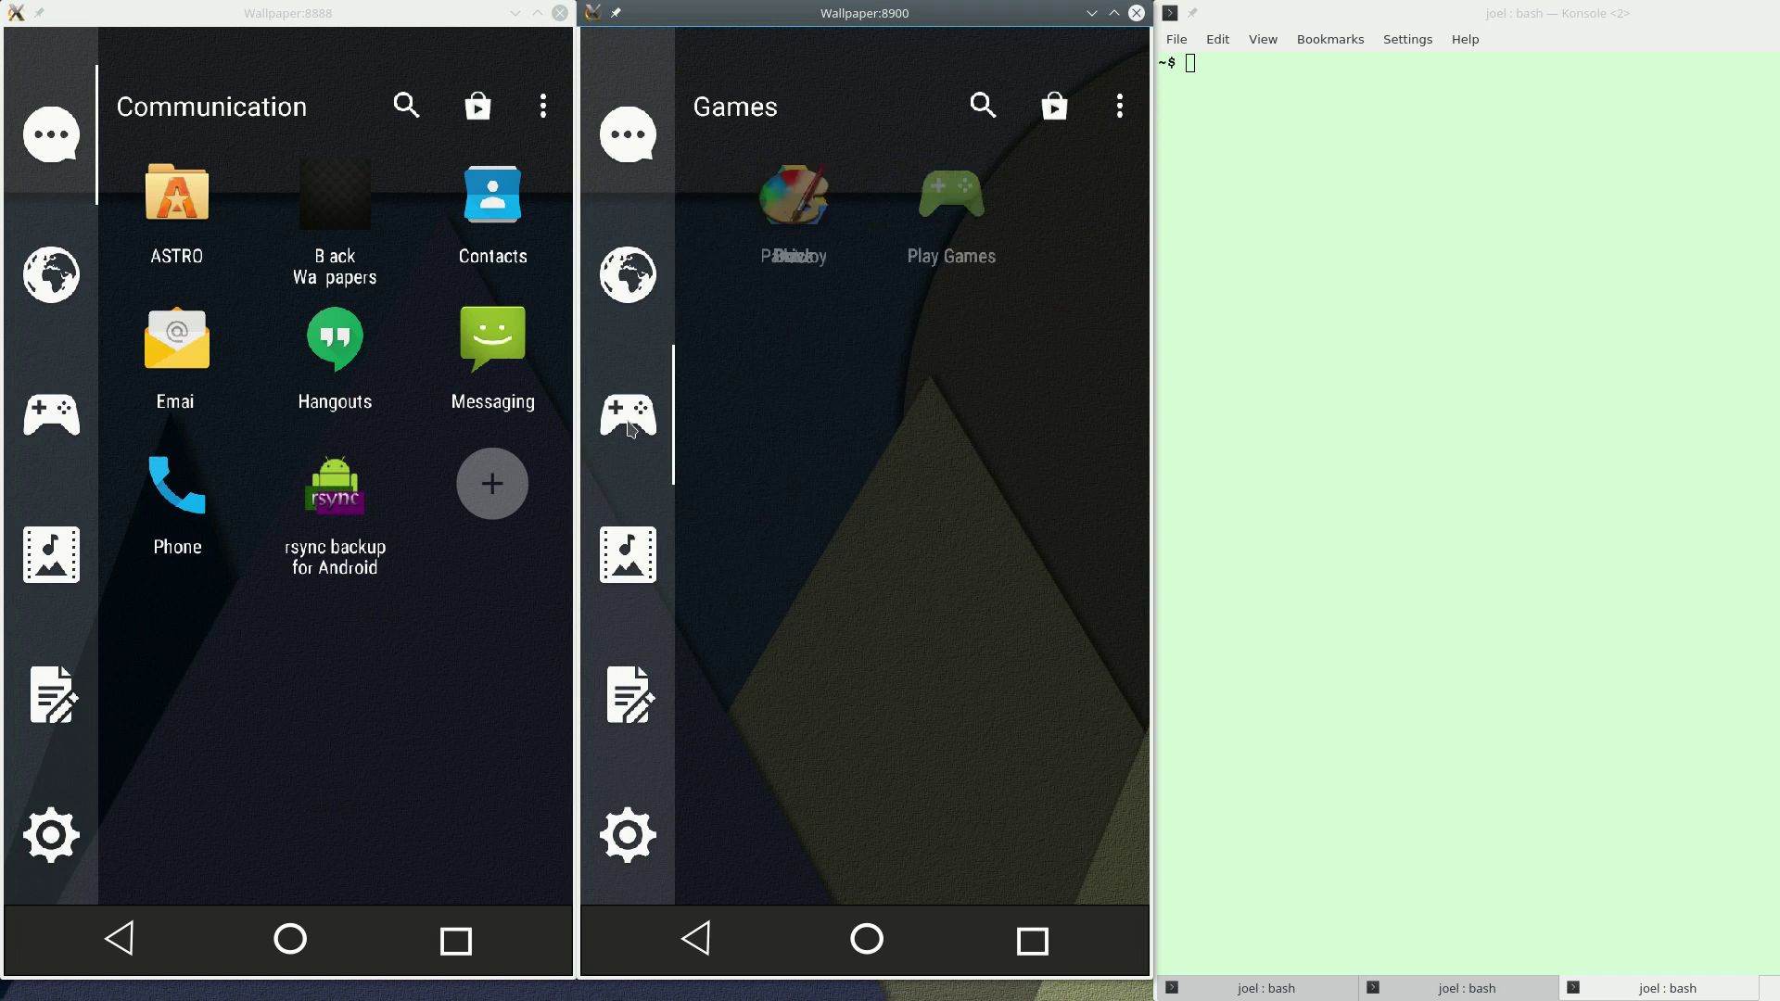
{"action": "left_click", "coordinate": [629, 145]}
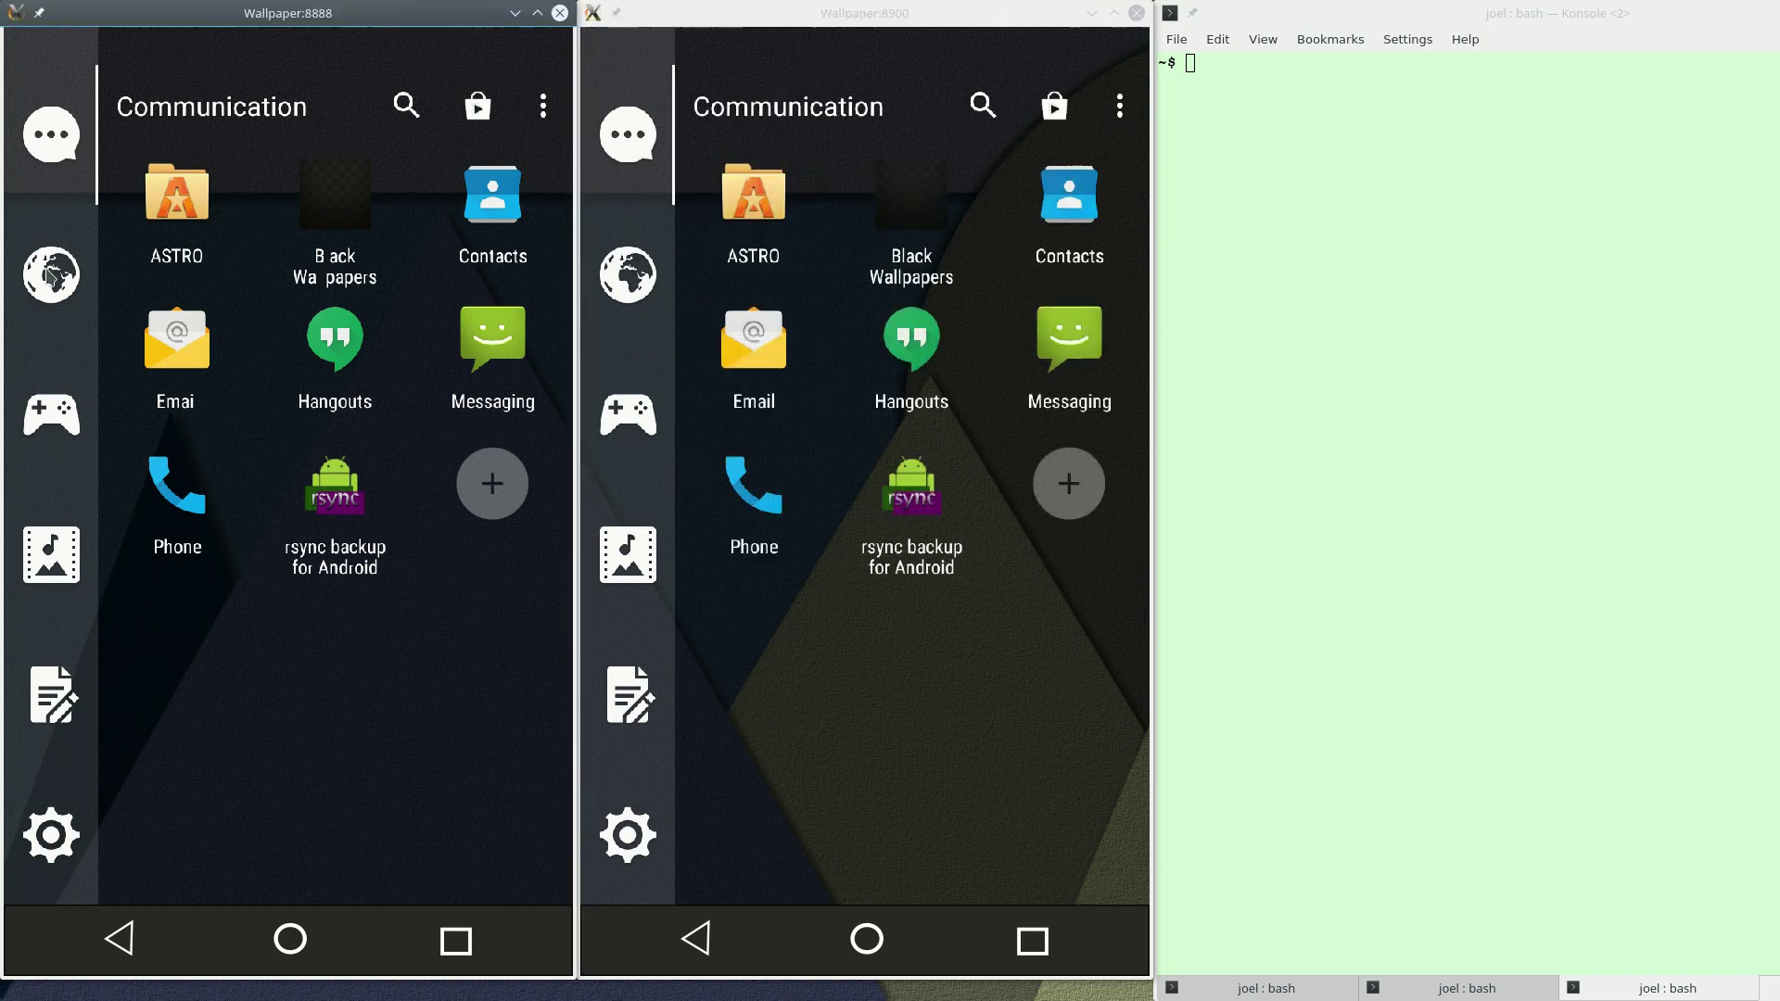
In the left Android, cycle Internet and Games back to Communication, then launch Contacts
{"action": "left_click", "coordinate": [51, 275]}
{"action": "left_click", "coordinate": [50, 414]}
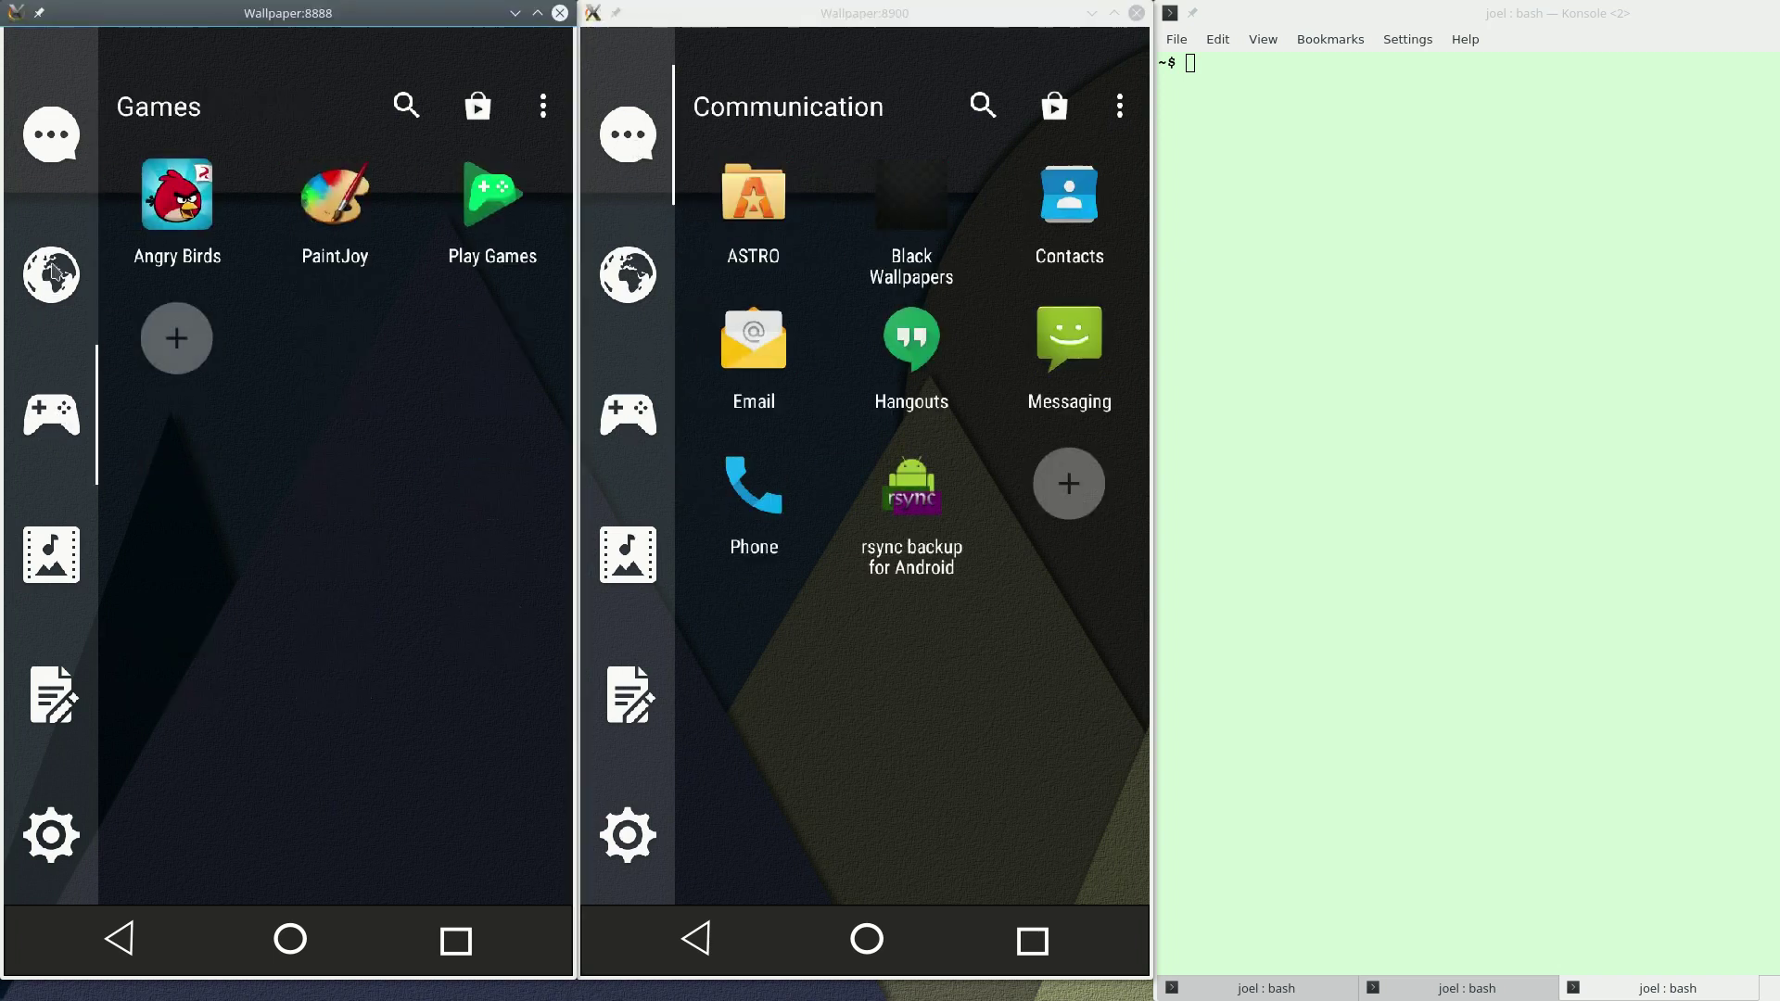
{"action": "left_click", "coordinate": [63, 148]}
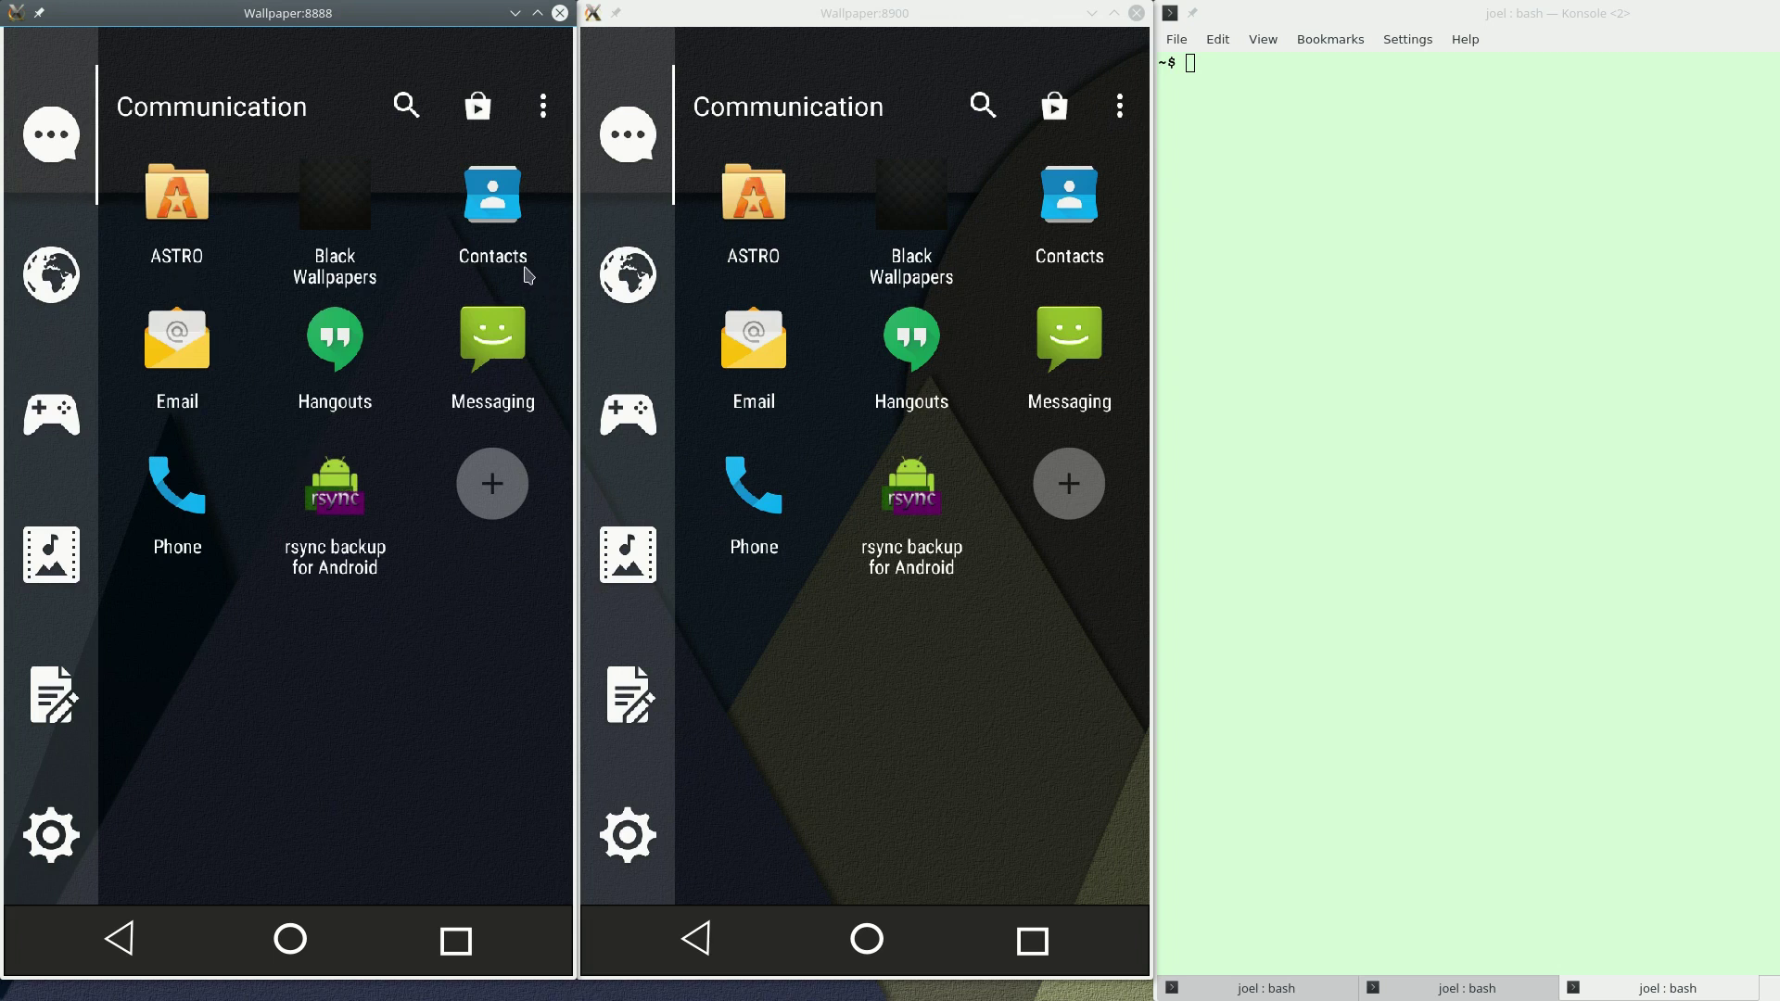
{"action": "left_click", "coordinate": [488, 188]}
Launch Contacts on the right Android and scroll both All Contacts lists, including via the fast-scroll bar
{"action": "left_click", "coordinate": [1060, 204]}
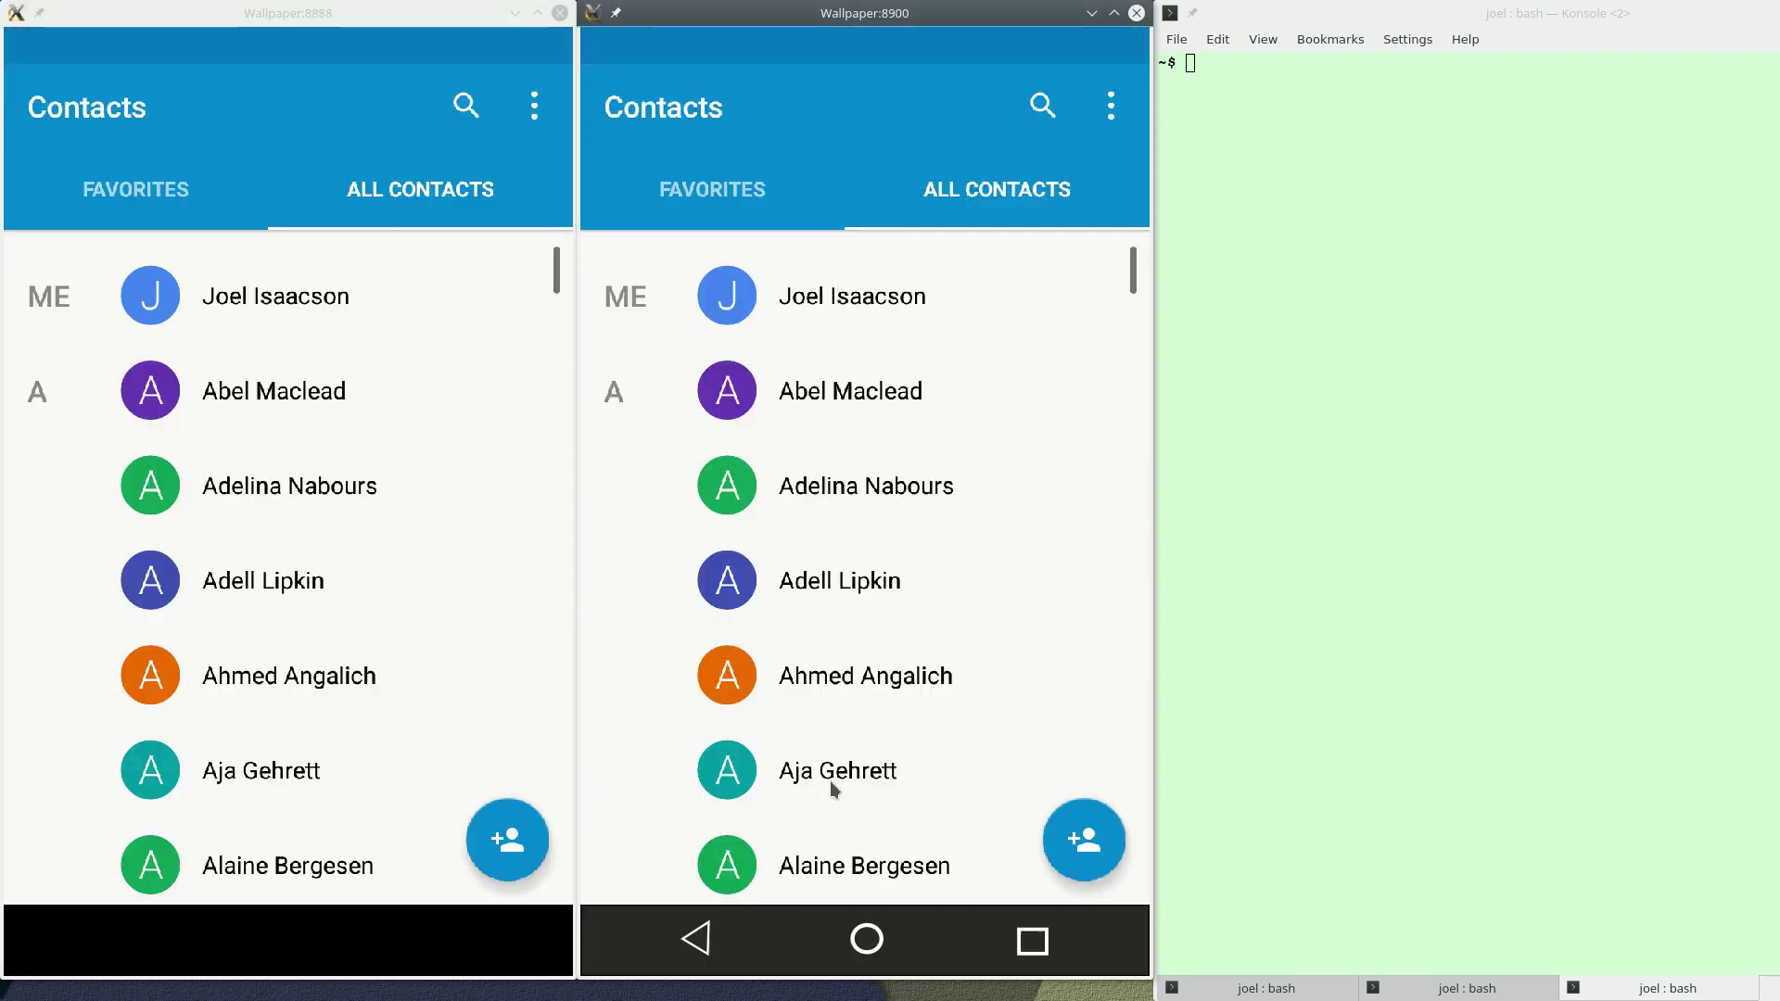
{"action": "left_click_drag", "start_coordinate": [832, 788], "coordinate": [827, 301]}
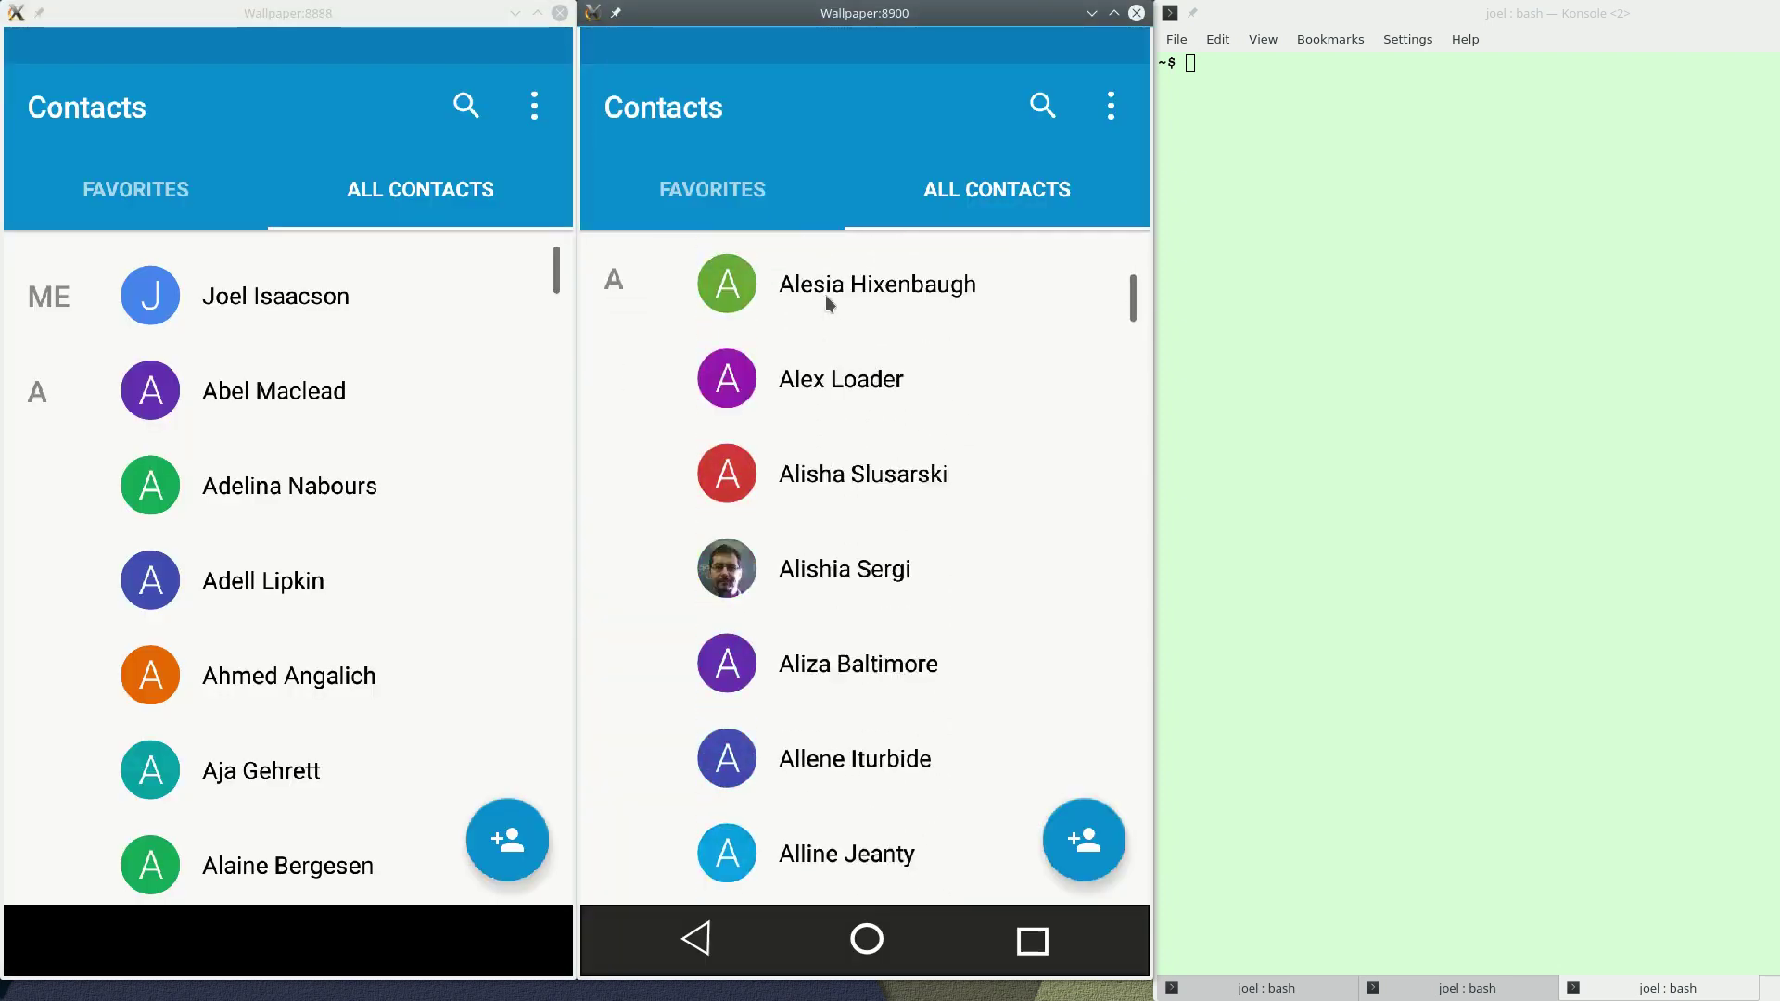
{"action": "left_click_drag", "start_coordinate": [264, 777], "coordinate": [297, 290]}
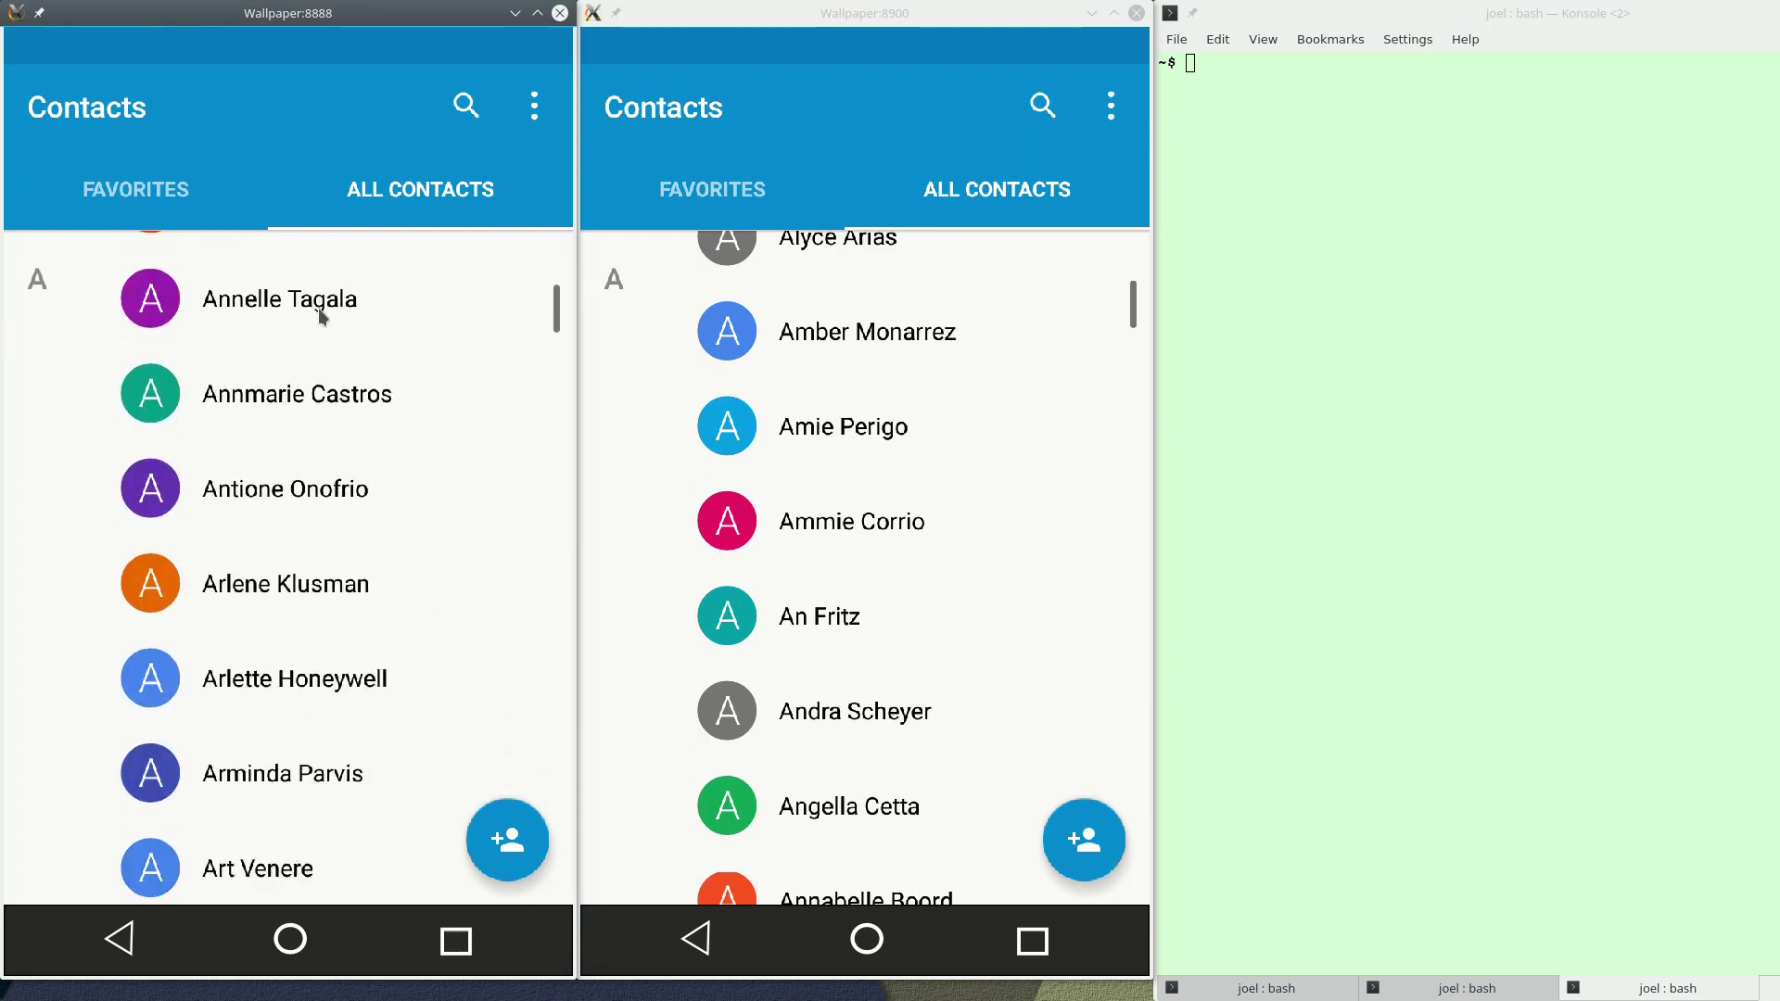
{"action": "left_click_drag", "start_coordinate": [799, 709], "coordinate": [858, 360]}
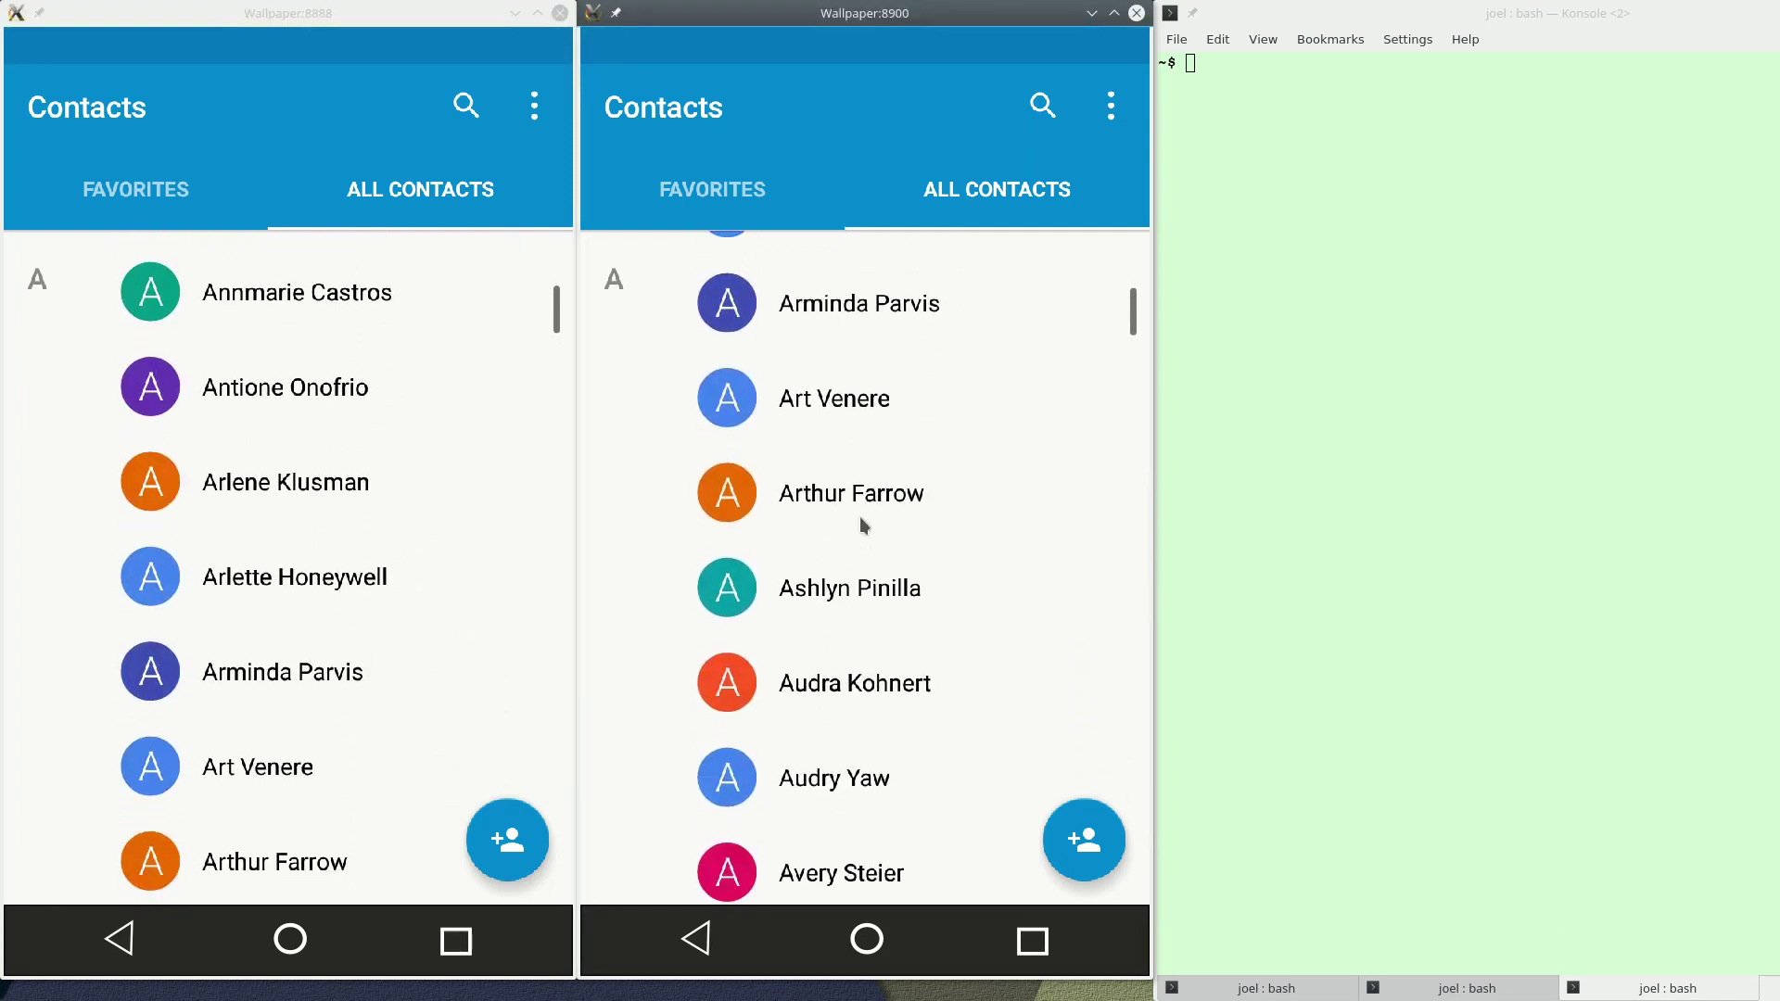
{"action": "left_click_drag", "start_coordinate": [831, 759], "coordinate": [815, 274]}
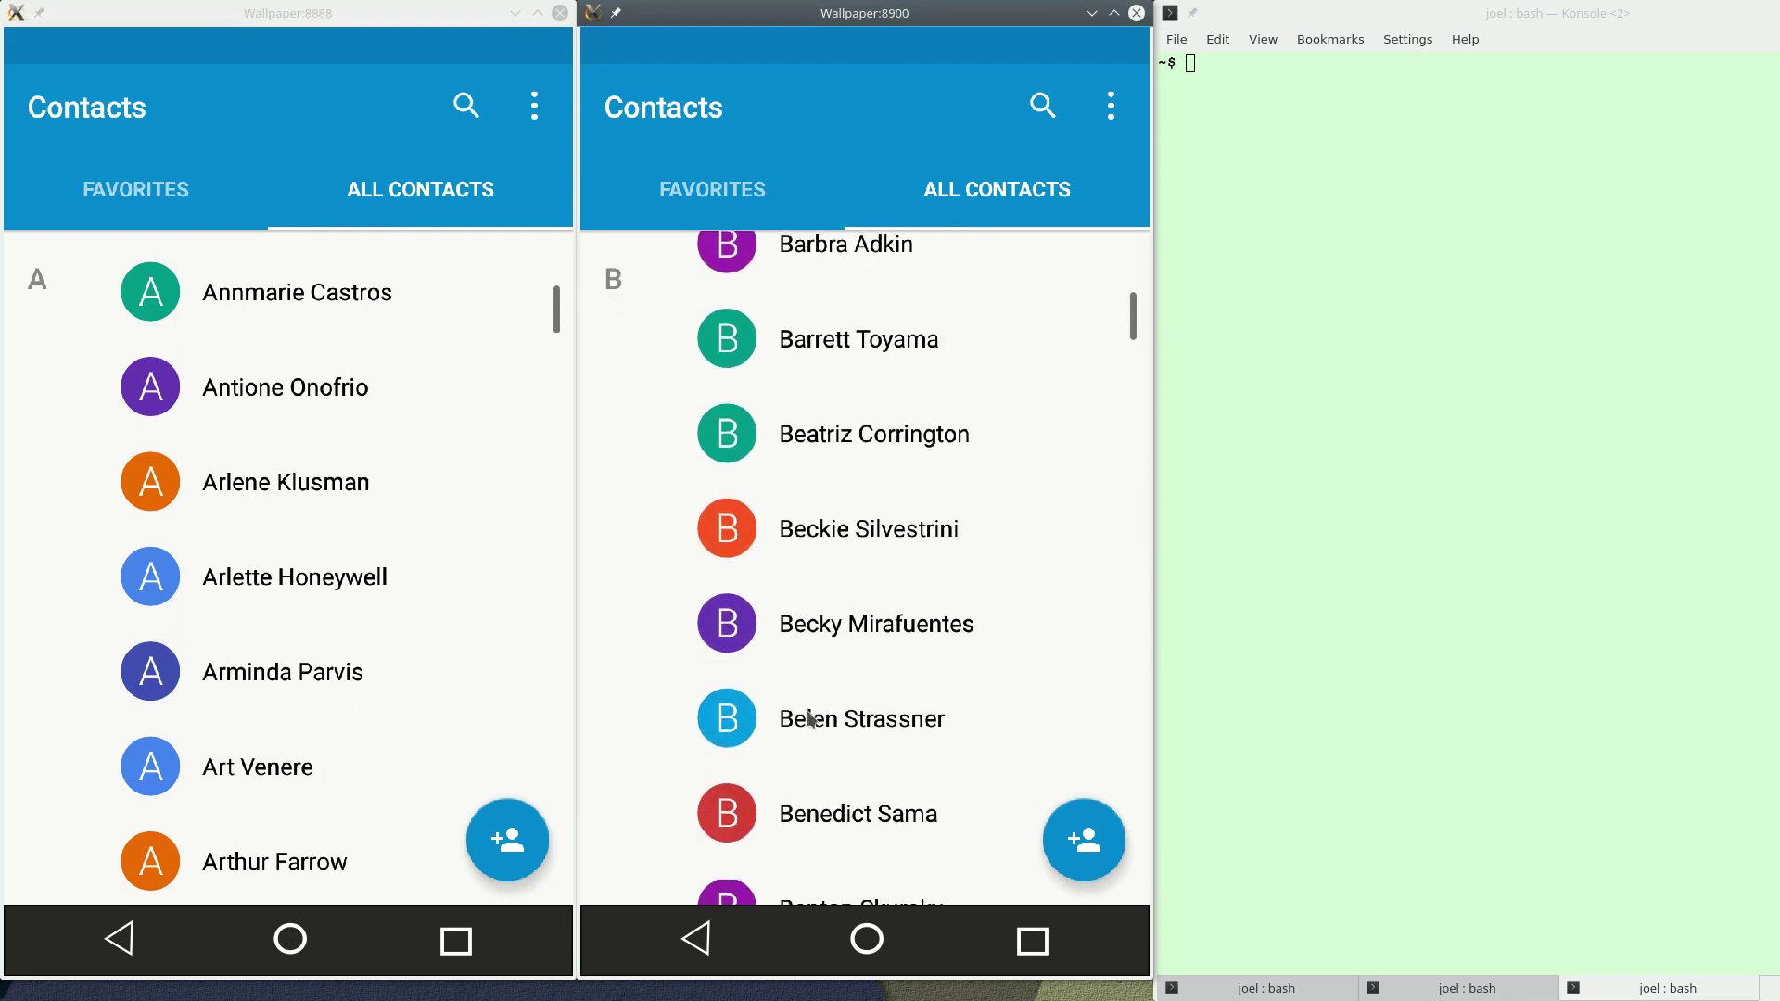
{"action": "left_click_drag", "start_coordinate": [815, 429], "coordinate": [831, 262]}
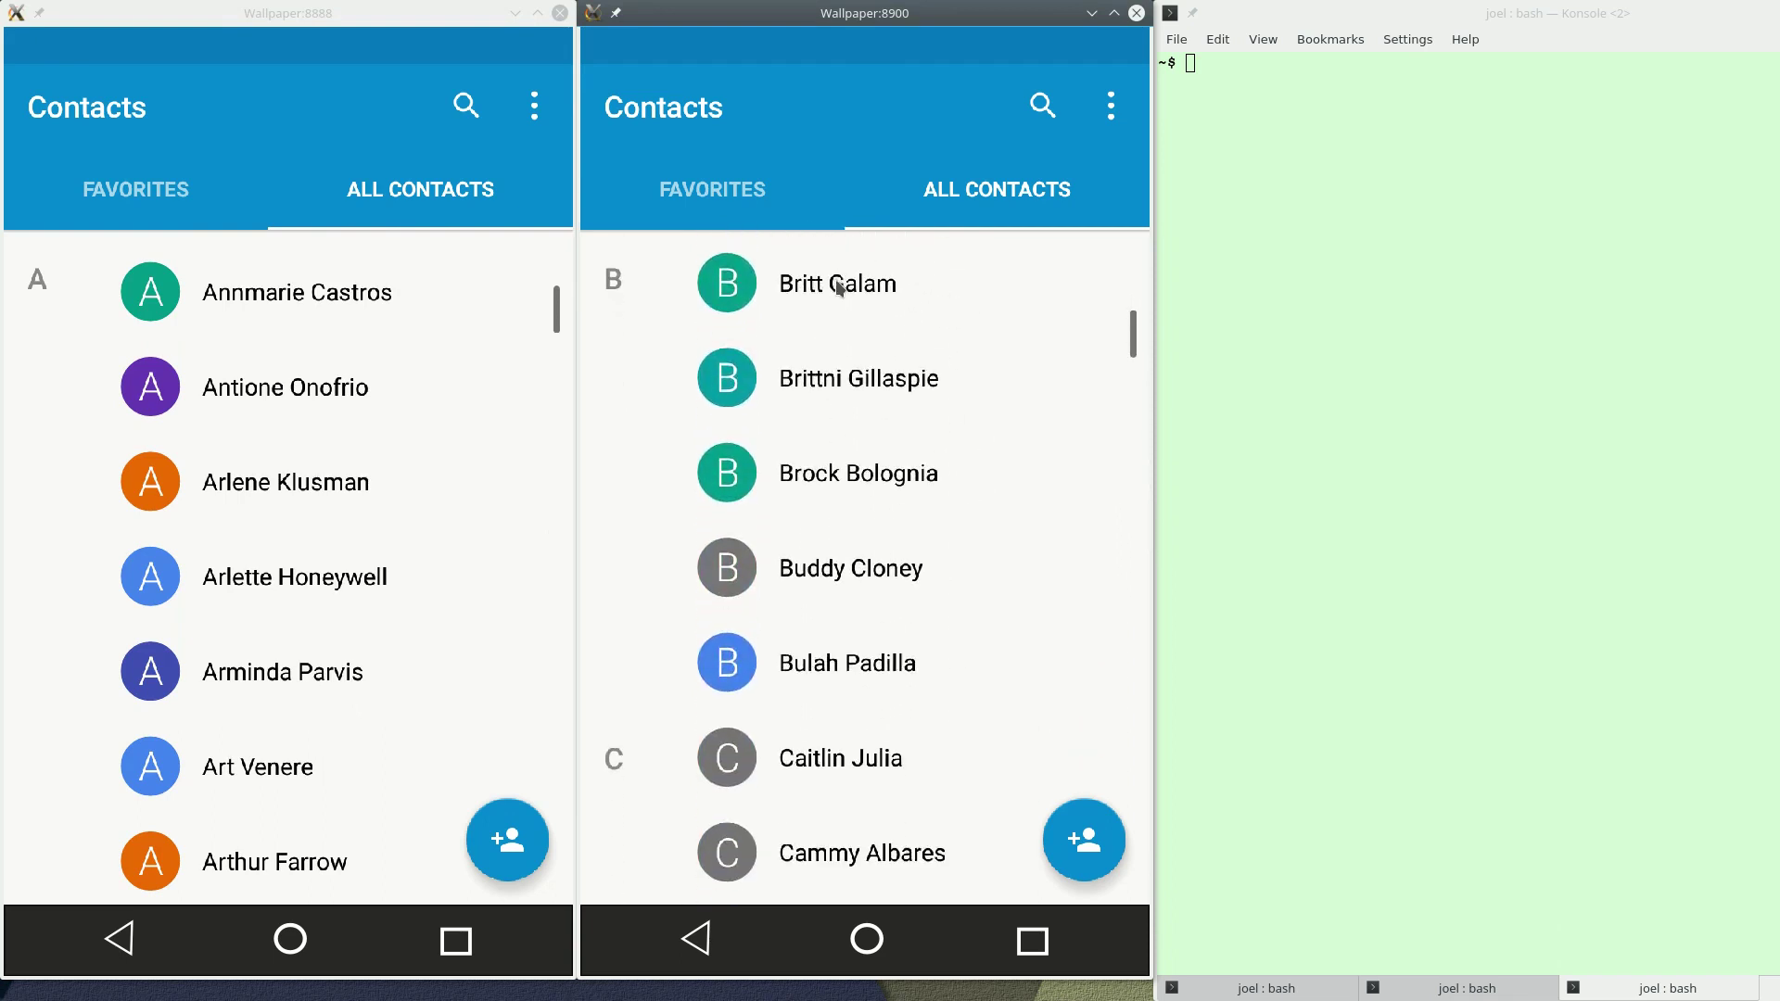
{"action": "left_click_drag", "start_coordinate": [1133, 351], "coordinate": [1053, 278]}
{"action": "left_click", "coordinate": [554, 321]}
{"action": "left_click_drag", "start_coordinate": [554, 322], "coordinate": [497, 623]}
{"action": "left_click_drag", "start_coordinate": [1137, 274], "coordinate": [1070, 586]}
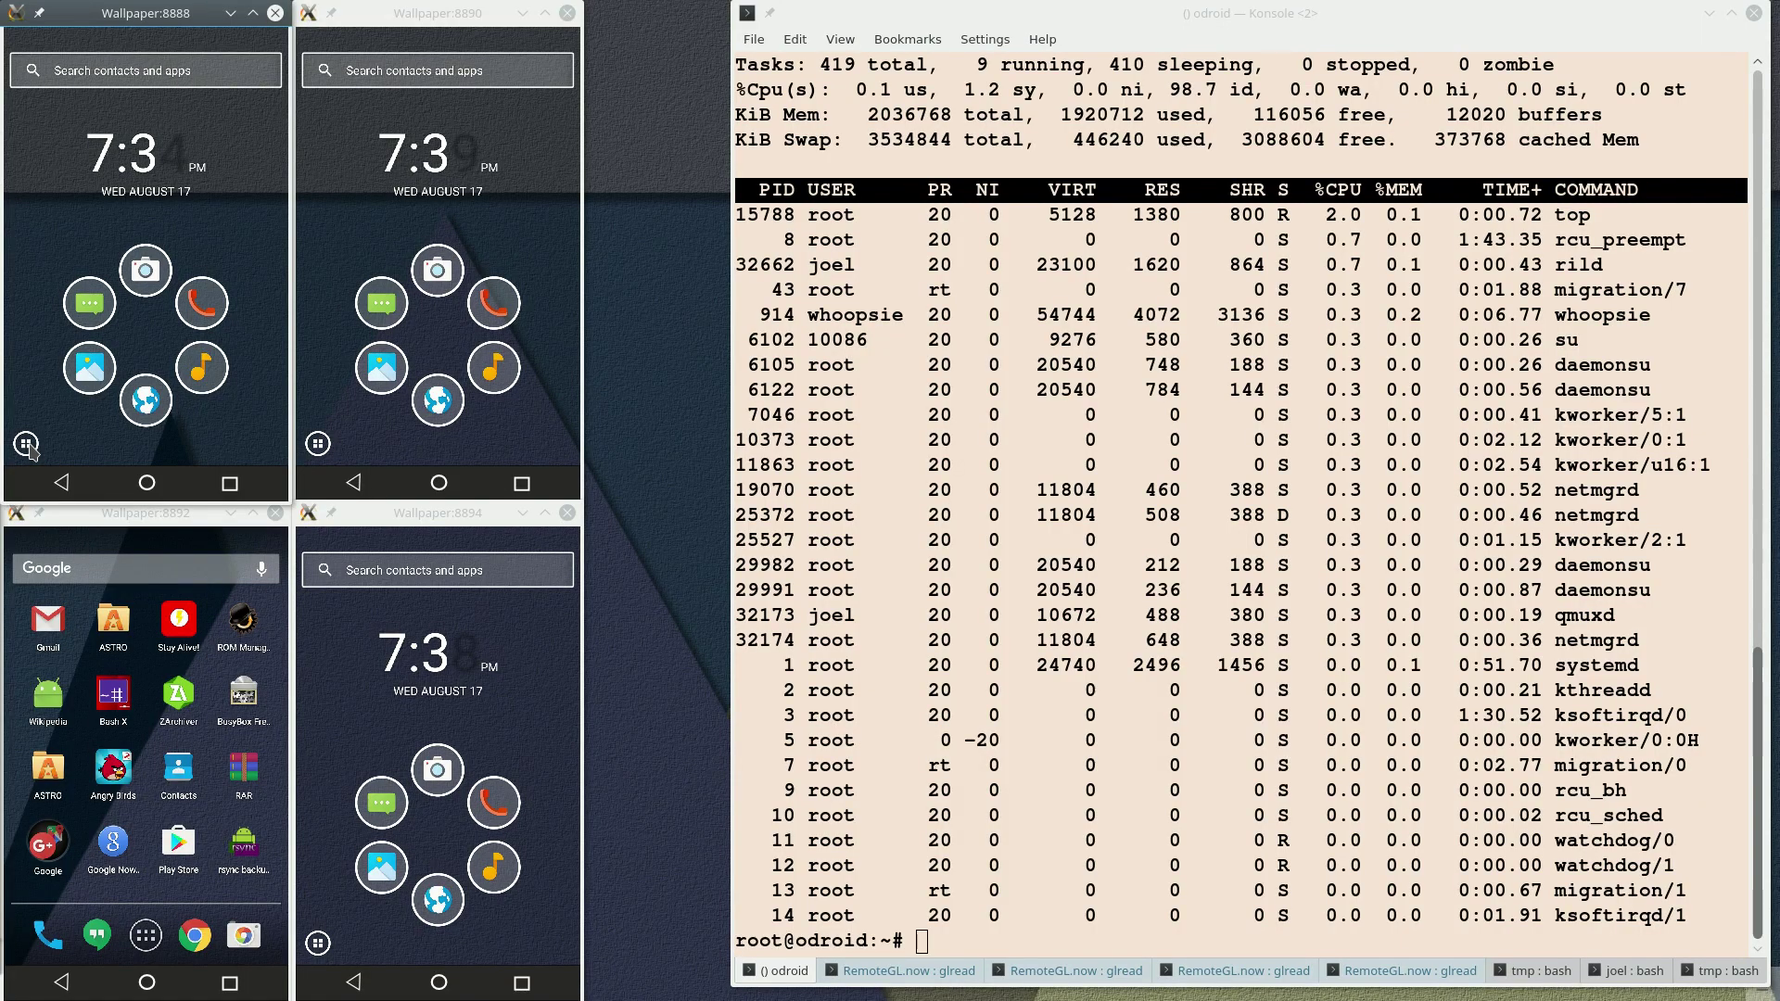
Open the app list in the top-left of the four Android instances
{"action": "left_click", "coordinate": [28, 444]}
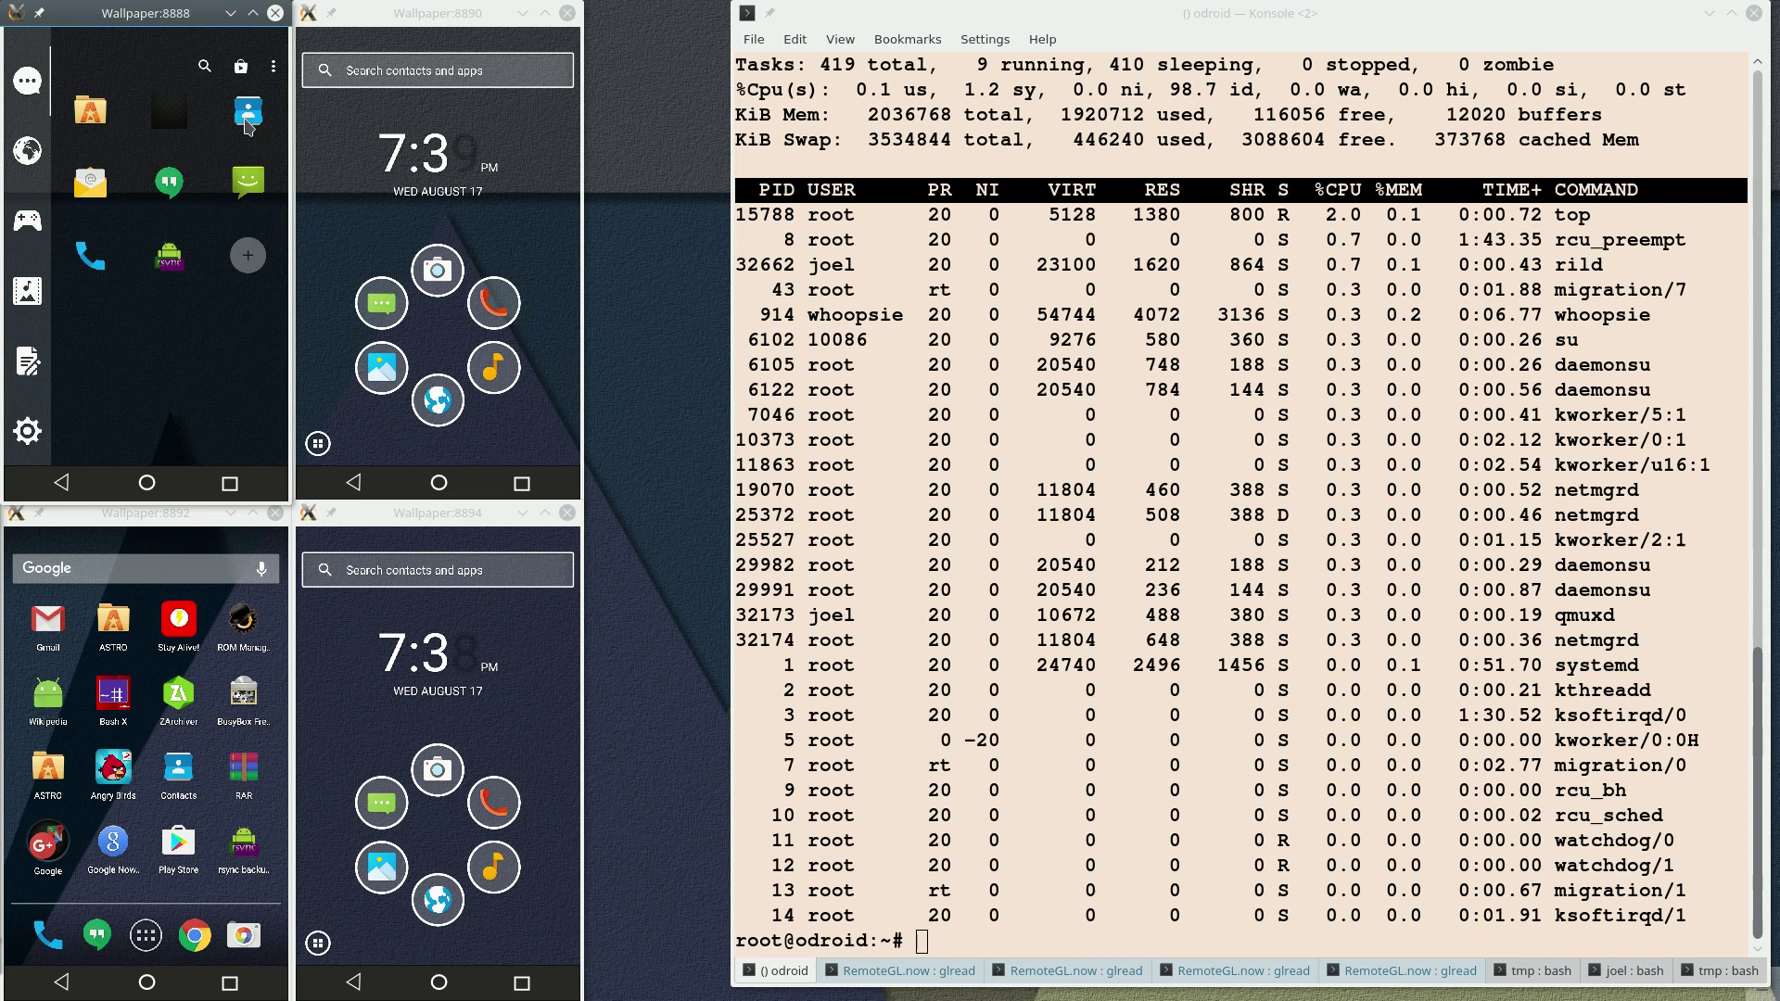
Launch Contacts in 8888 and Settings in 8892, and show 8894's Utility app group
{"action": "left_click", "coordinate": [247, 113]}
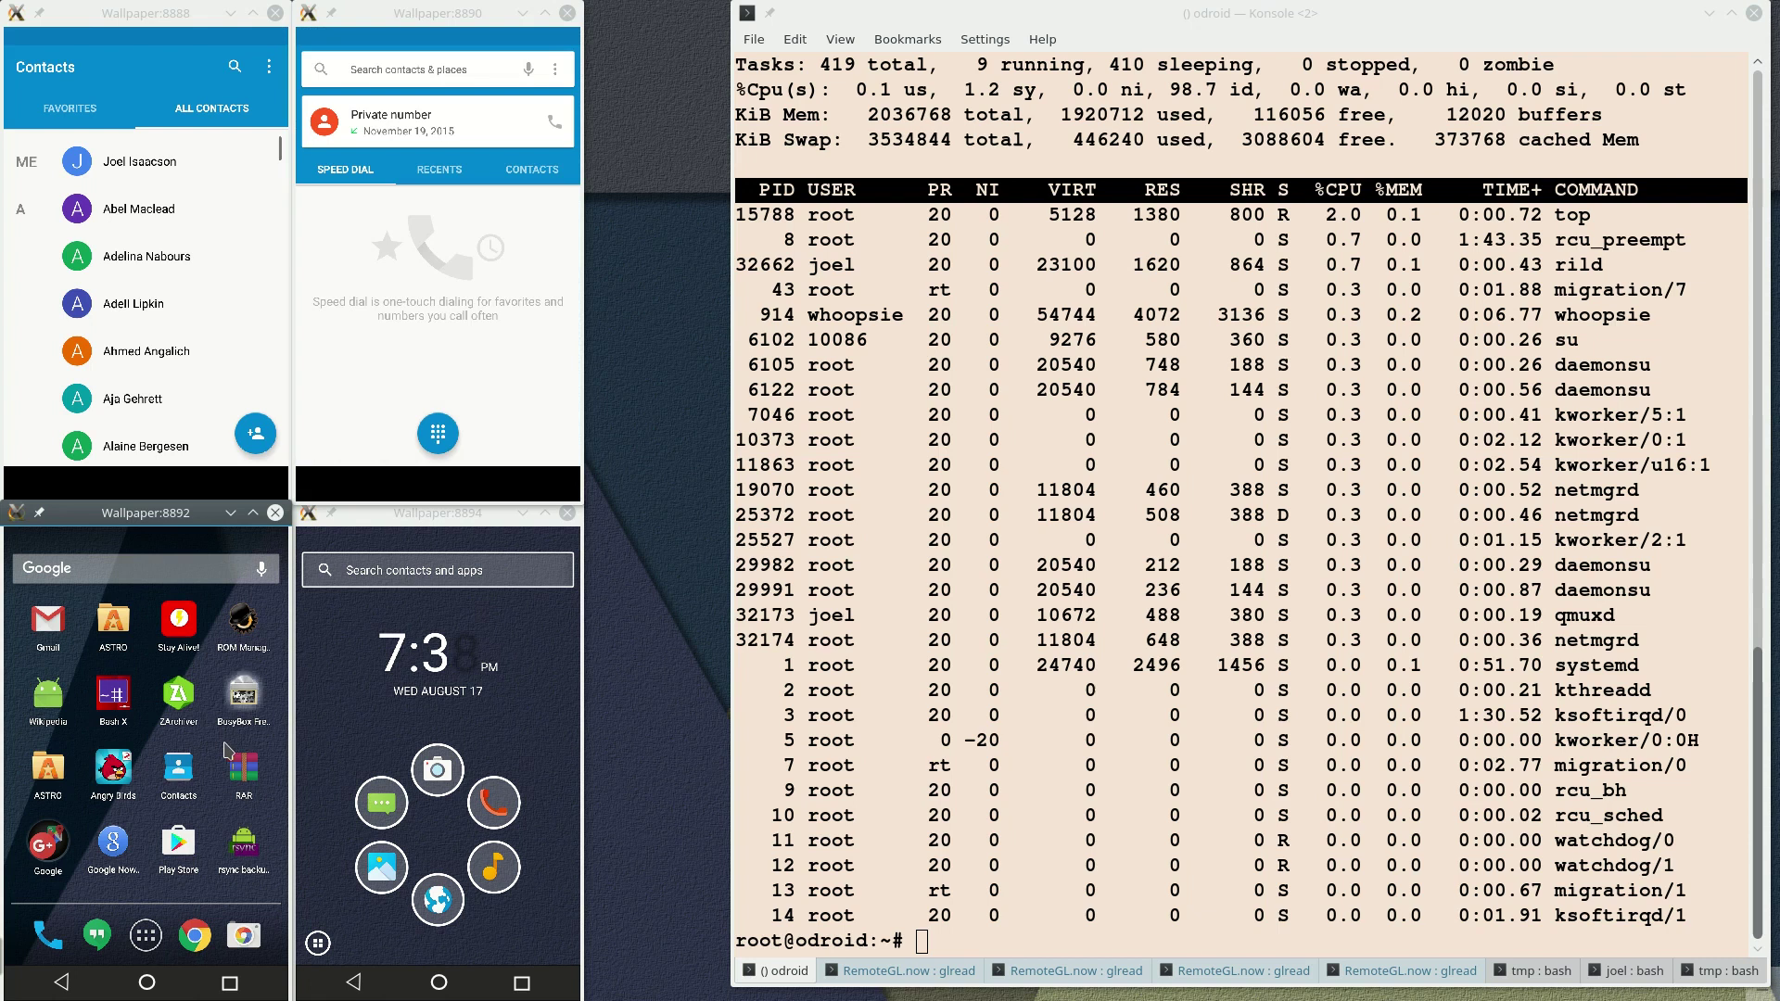
{"action": "left_click_drag", "start_coordinate": [226, 749], "coordinate": [78, 746]}
{"action": "left_click", "coordinate": [182, 769]}
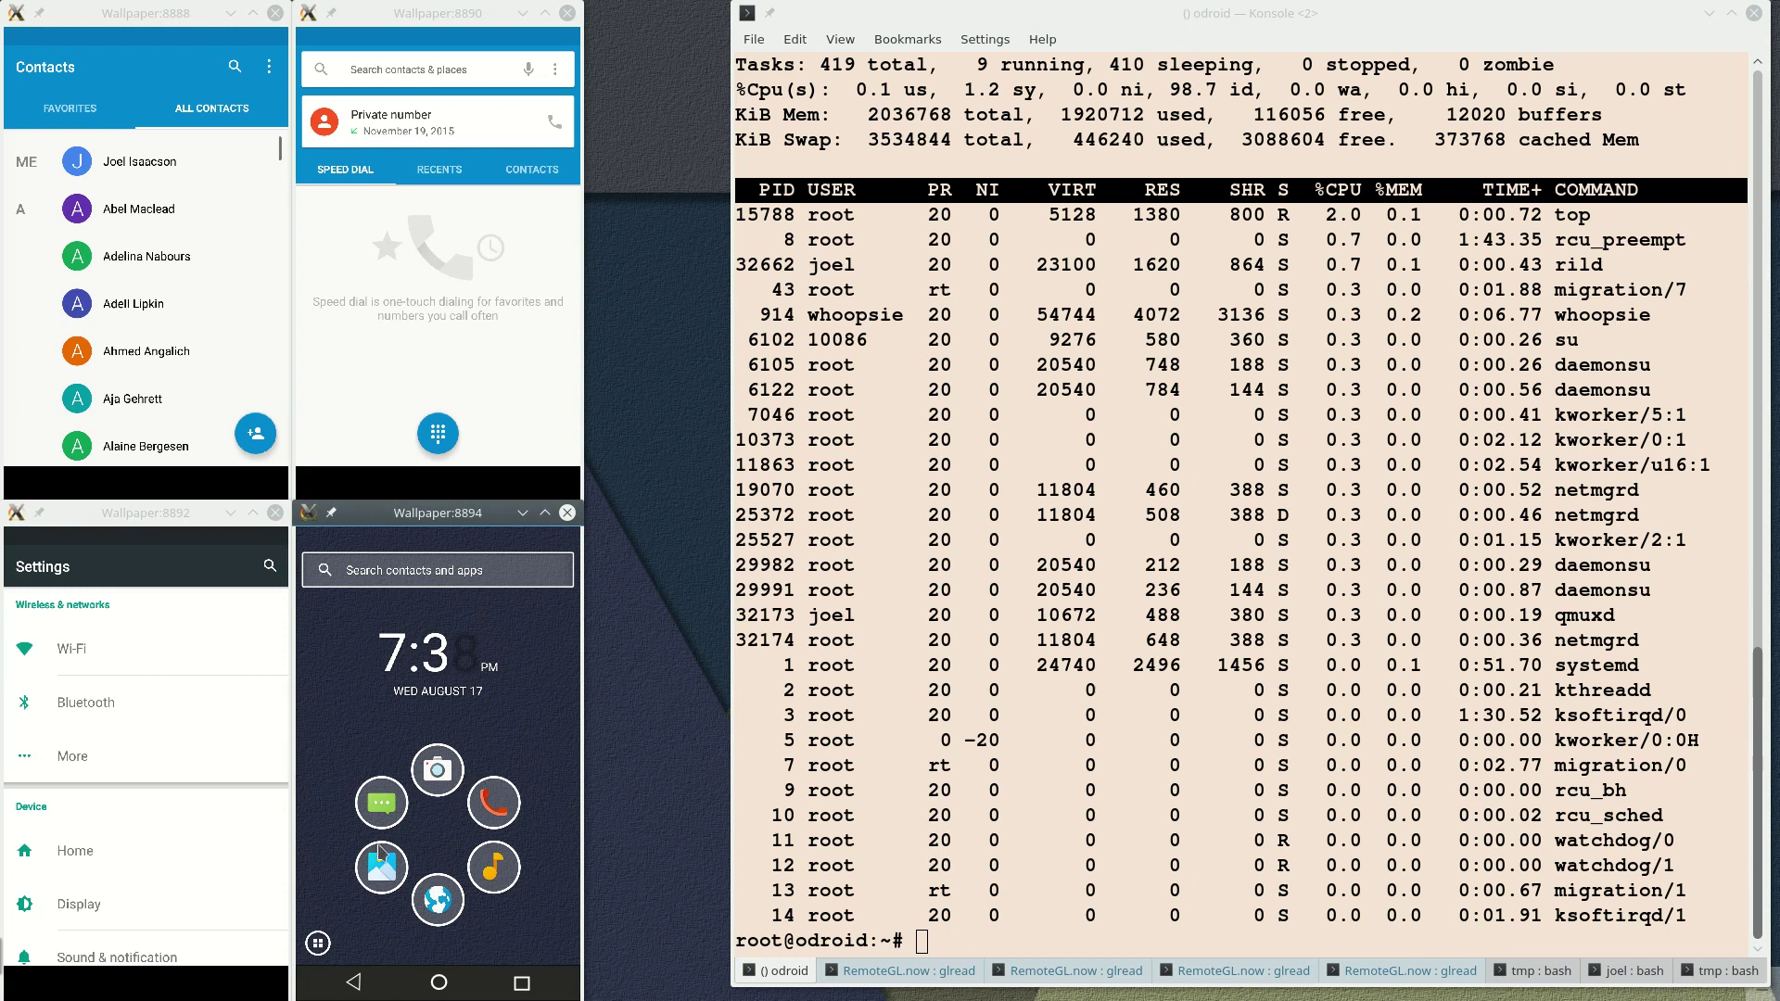
{"action": "left_click", "coordinate": [318, 944]}
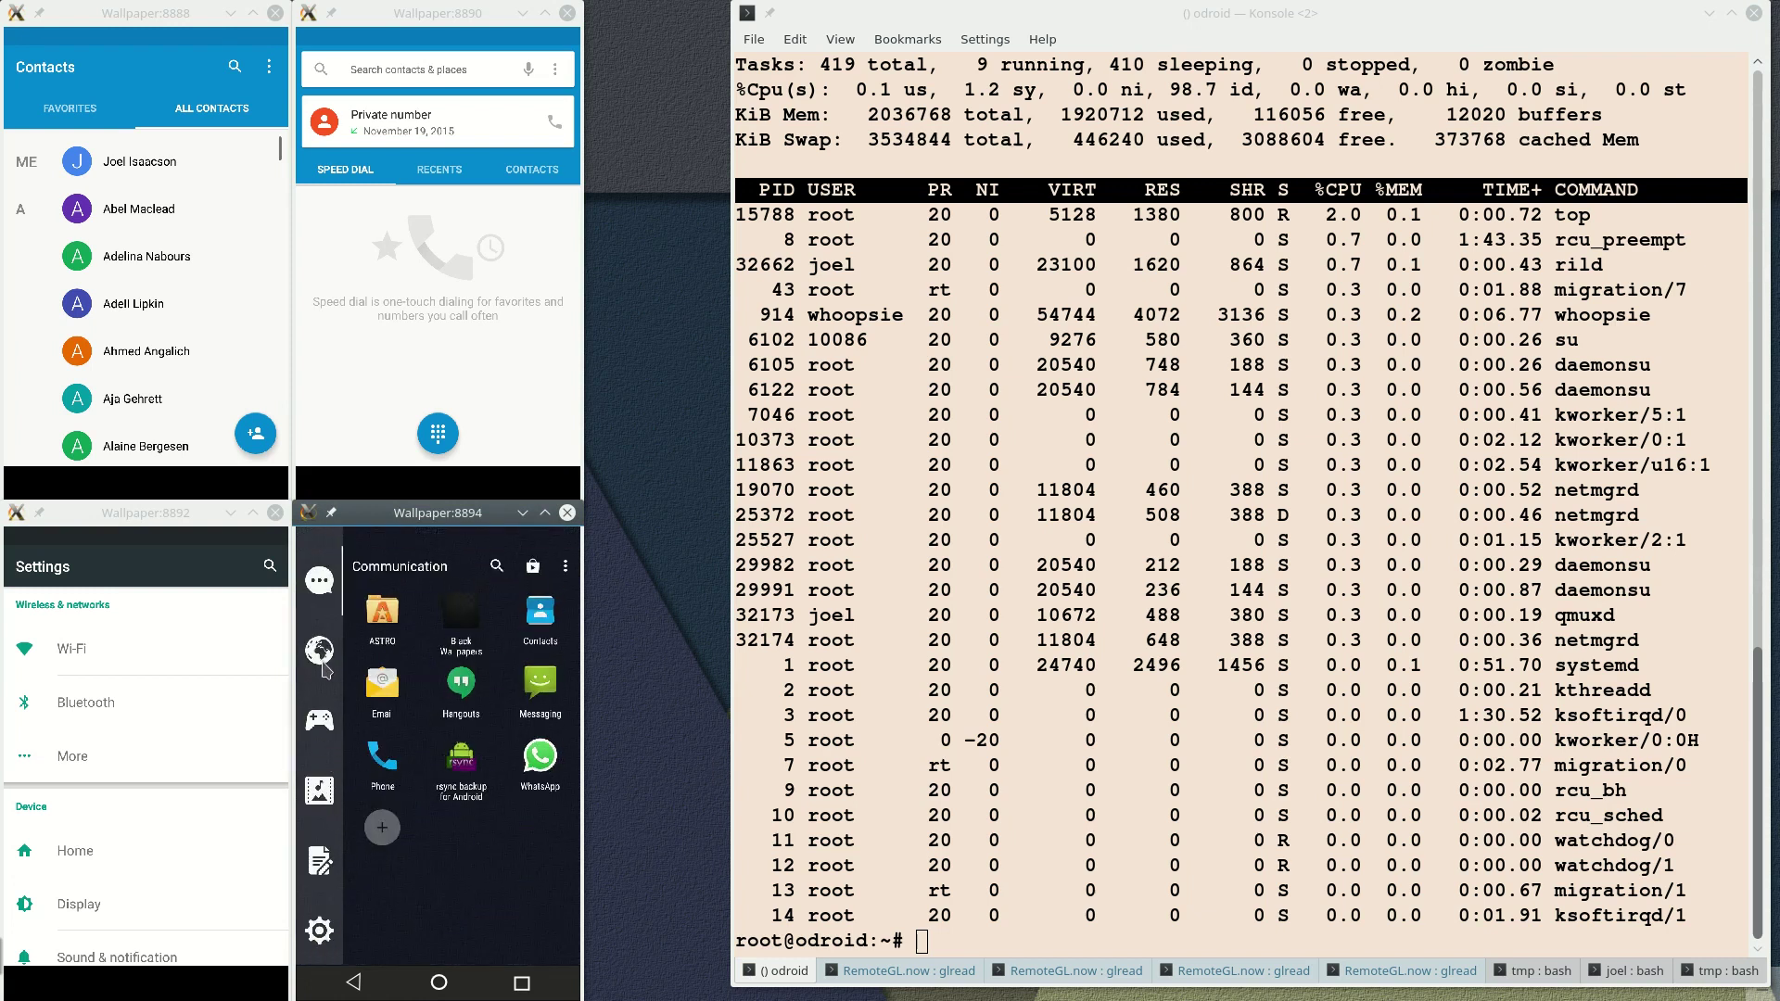
{"action": "left_click", "coordinate": [320, 864]}
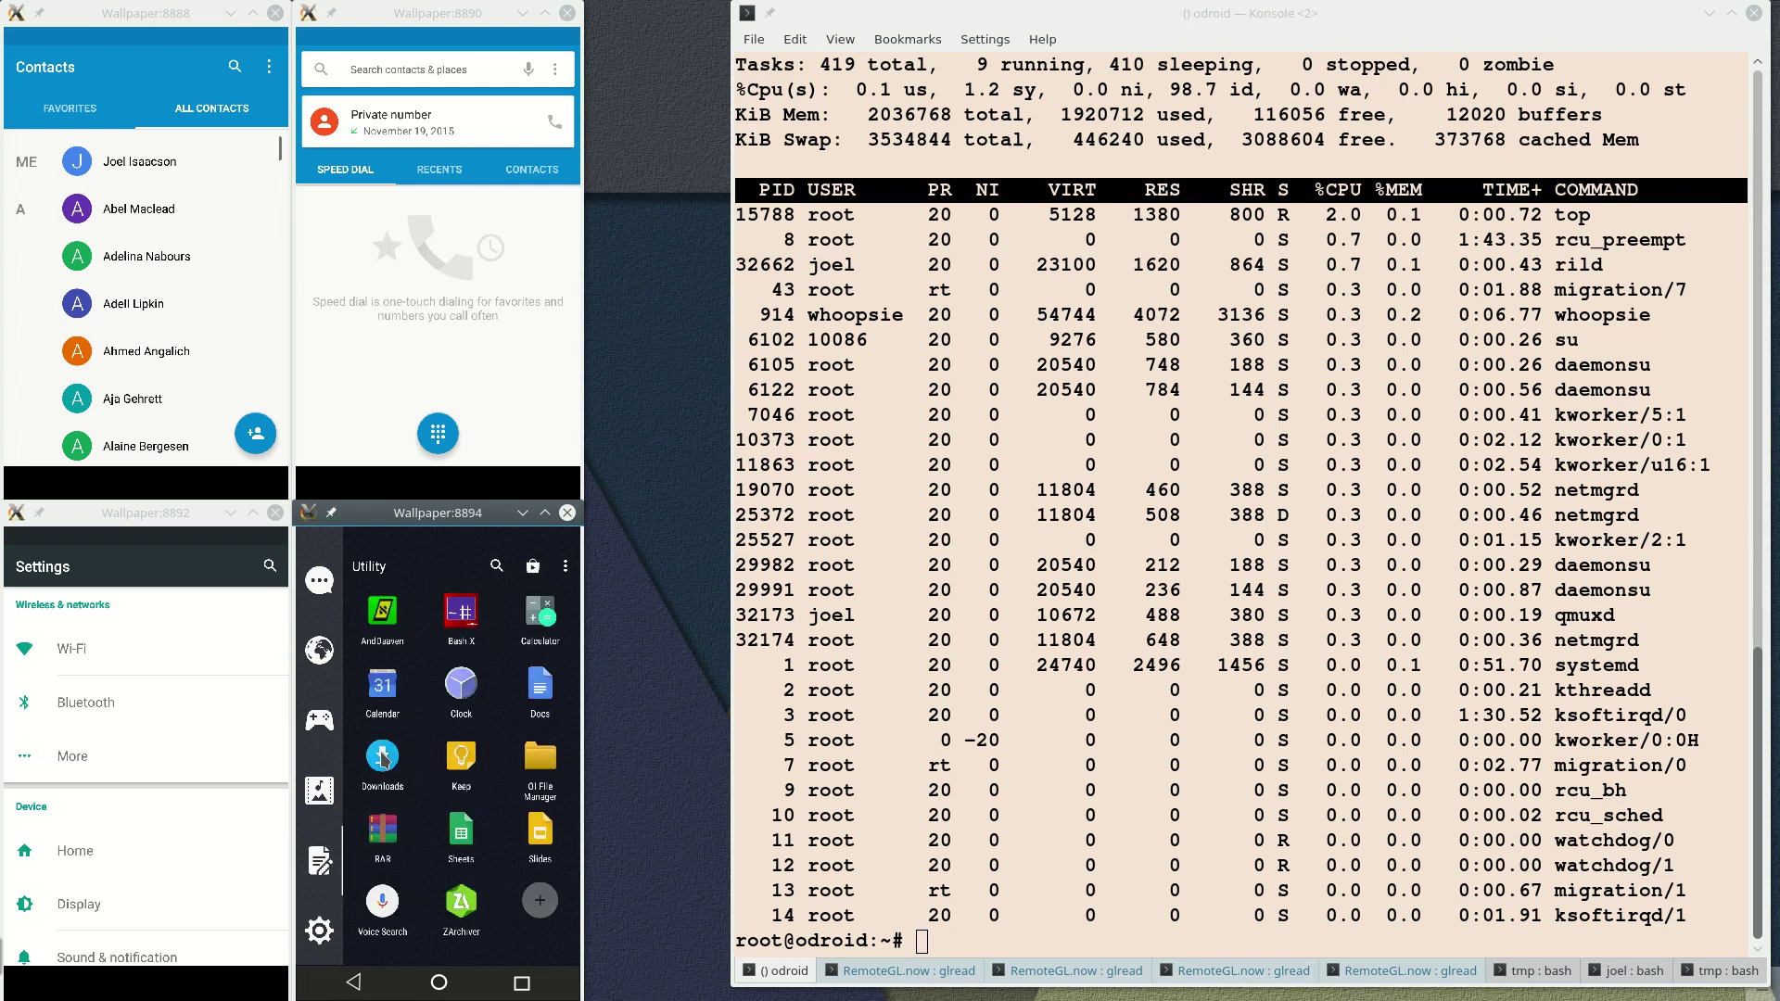
Launch Calendar from 8894's Utility apps and scroll the contact lists
{"action": "left_click", "coordinate": [379, 691]}
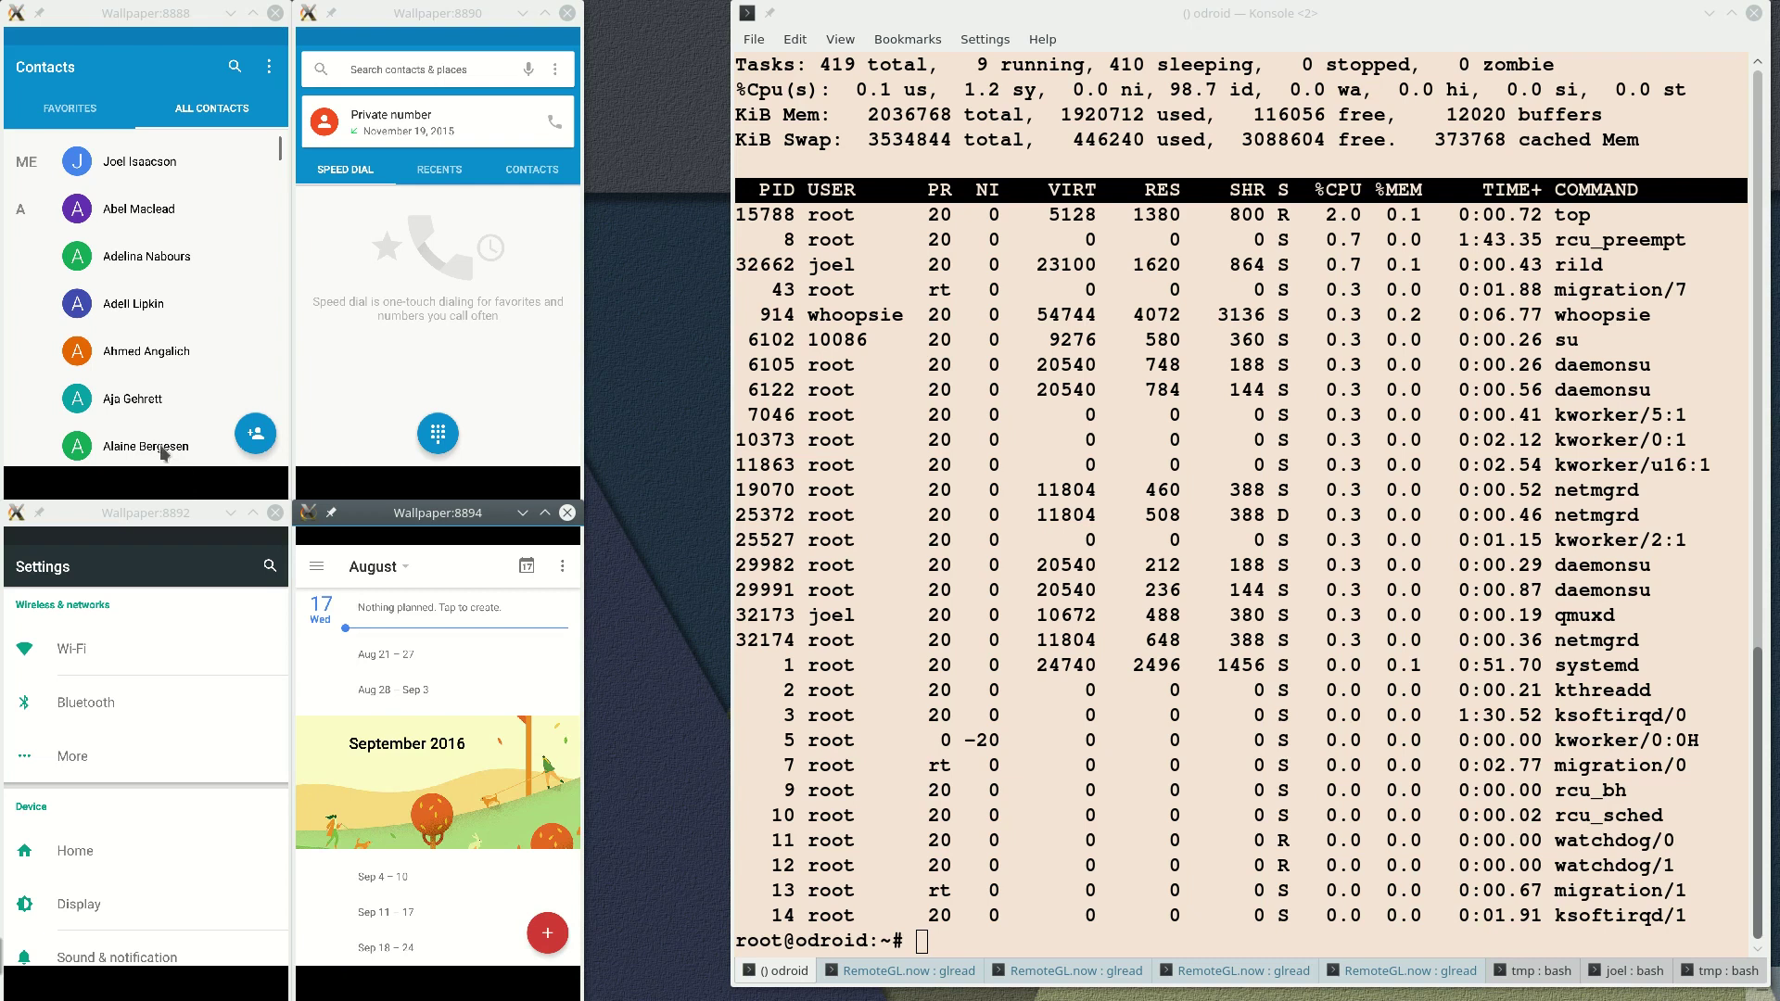
{"action": "scroll", "coordinate": [163, 453], "scroll_direction": "down", "scroll_amount": 5}
{"action": "left_click_drag", "start_coordinate": [445, 295], "coordinate": [445, 351]}
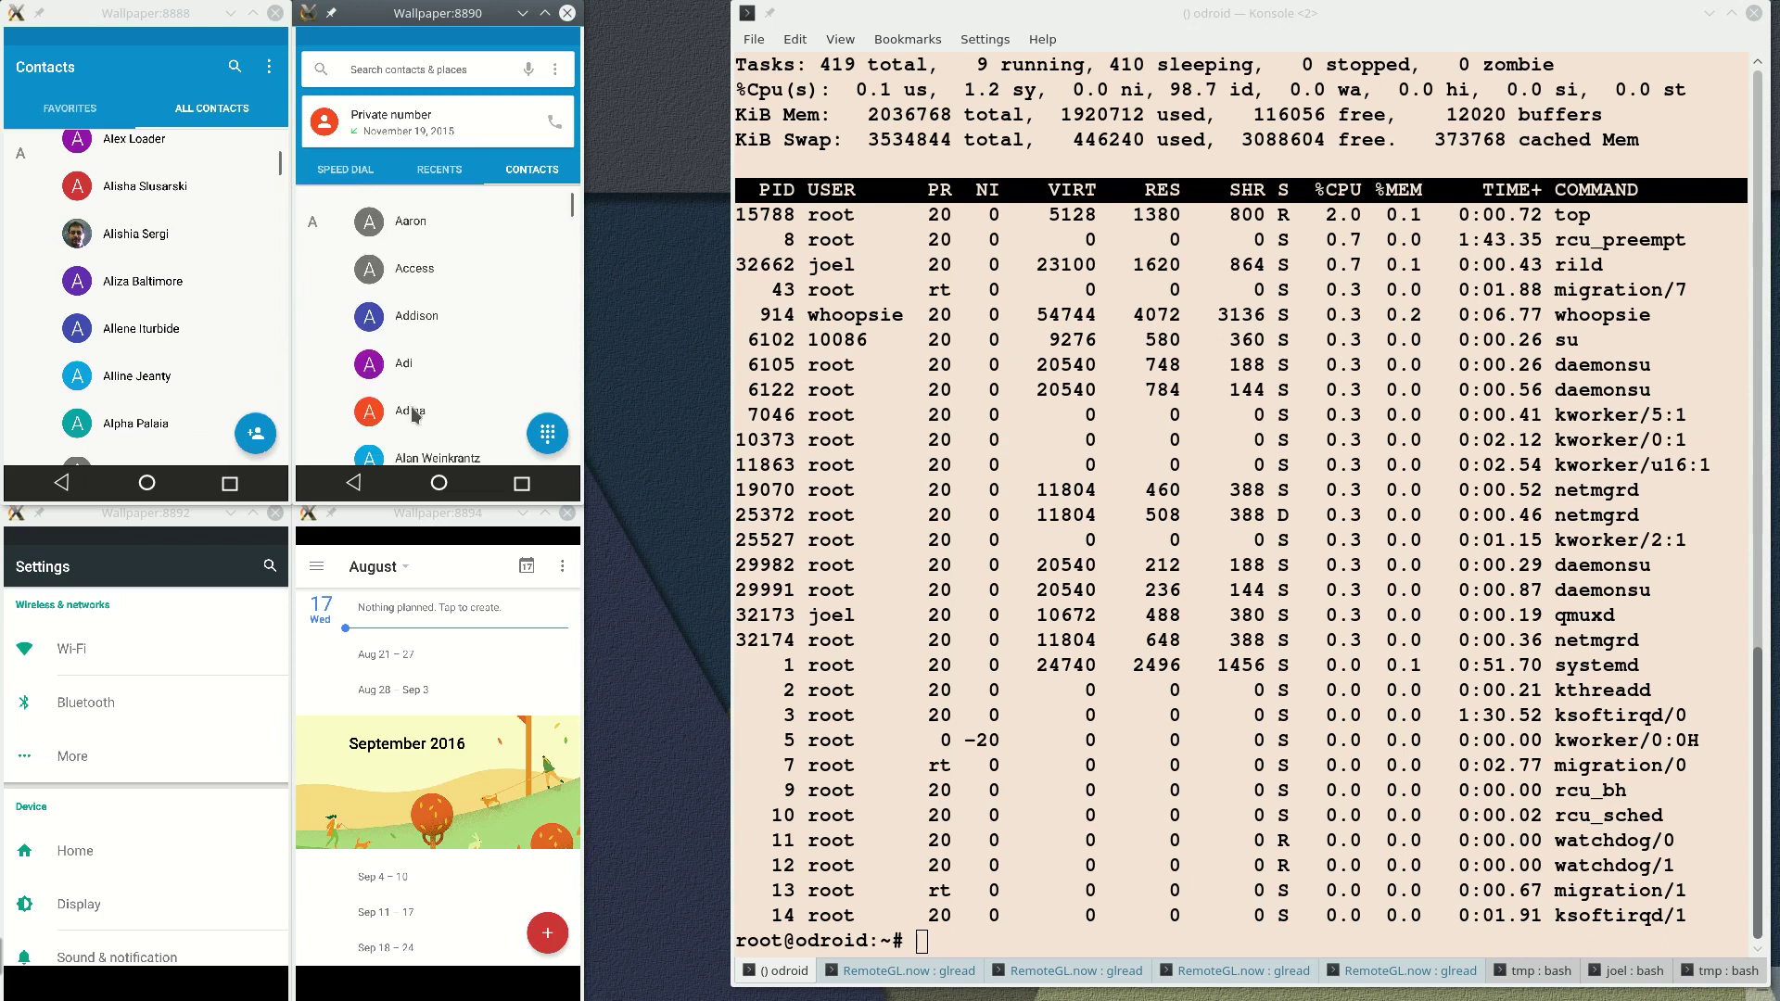
Open the Apps page in Settings and scroll the calendar to October's holidays
{"action": "scroll", "coordinate": [415, 414], "scroll_direction": "down", "scroll_amount": 10}
{"action": "scroll", "coordinate": [145, 250], "scroll_direction": "down", "scroll_amount": 1}
{"action": "scroll", "coordinate": [144, 250], "scroll_direction": "down", "scroll_amount": 5}
{"action": "scroll", "coordinate": [163, 593], "scroll_direction": "down", "scroll_amount": 5}
{"action": "scroll", "coordinate": [177, 612], "scroll_direction": "down", "scroll_amount": 3}
{"action": "left_click", "coordinate": [139, 639]}
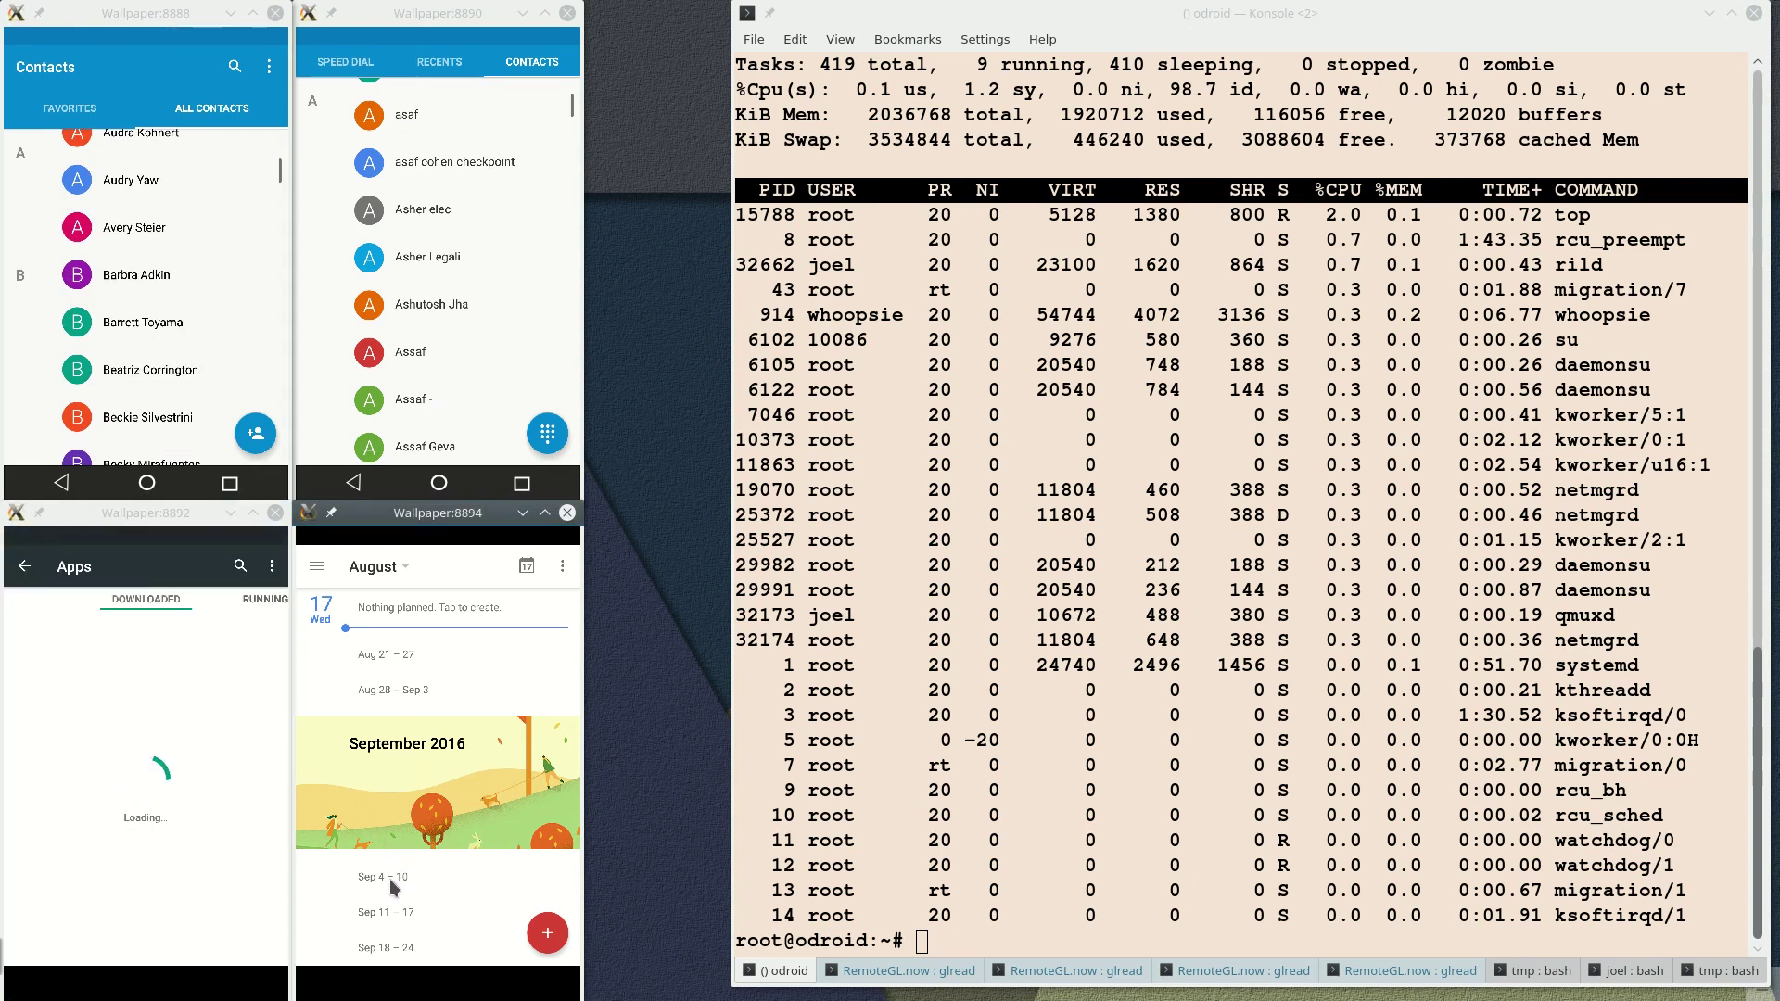
{"action": "left_click_drag", "start_coordinate": [394, 887], "coordinate": [388, 690]}
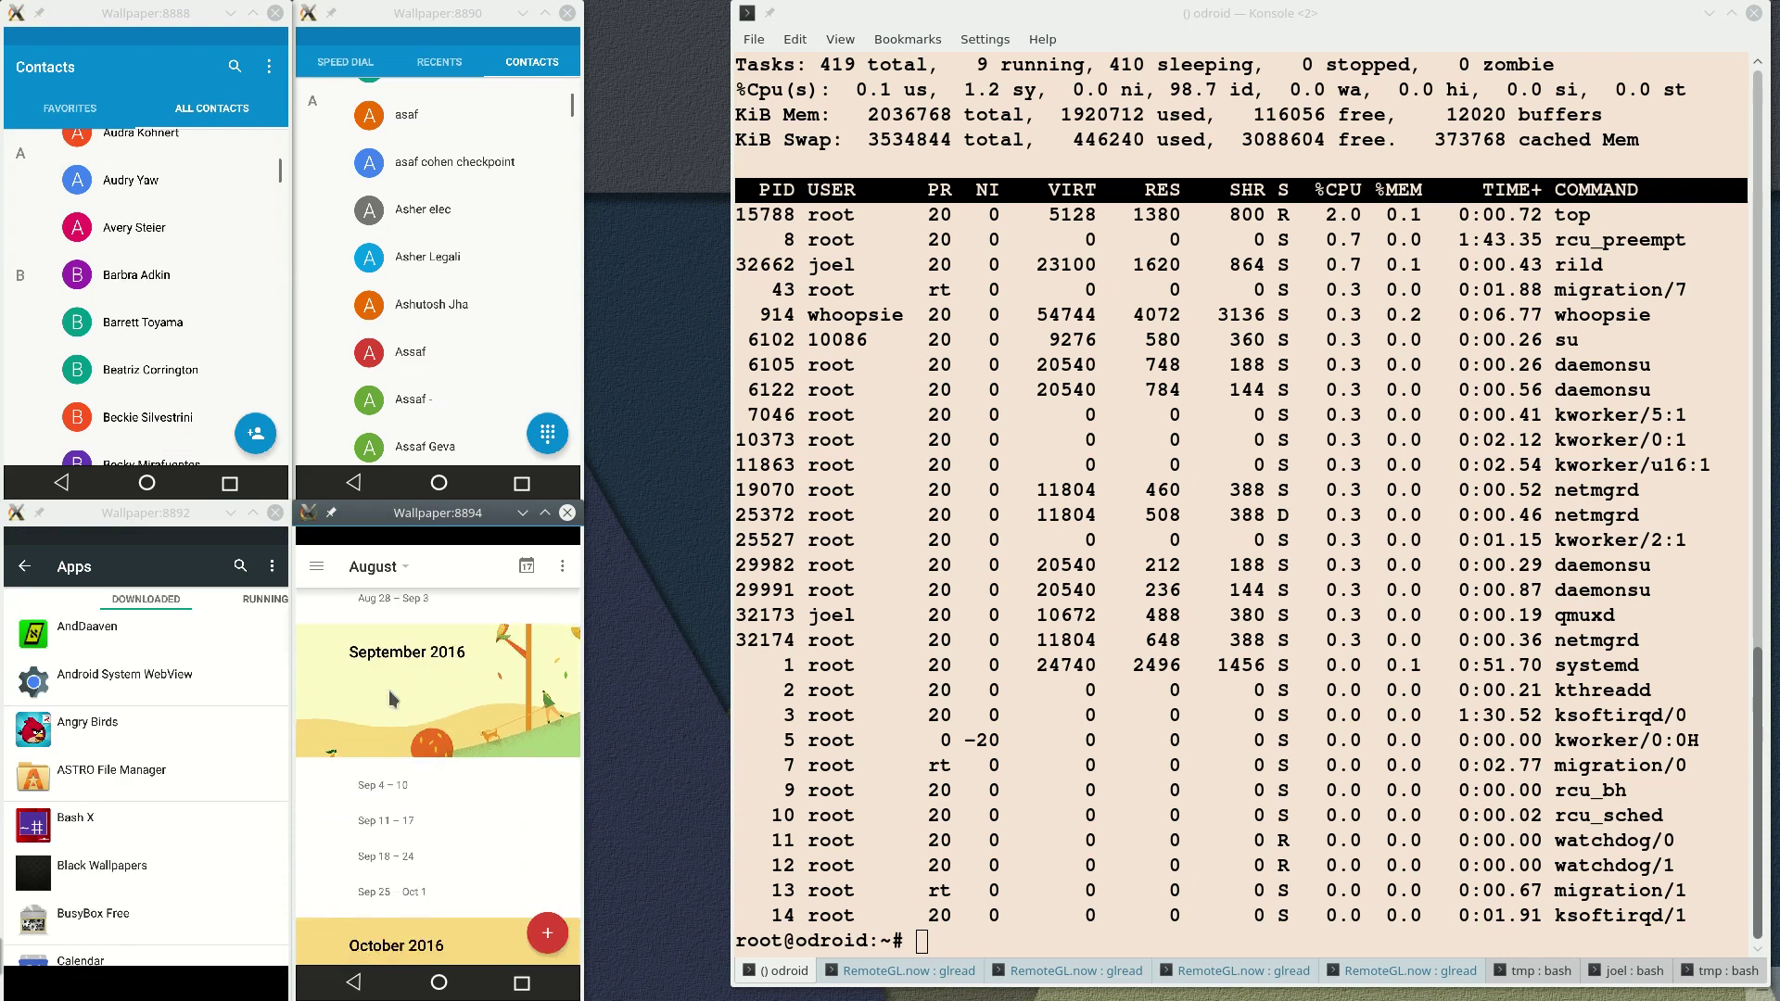
{"action": "scroll", "coordinate": [125, 881], "scroll_direction": "down", "scroll_amount": 10}
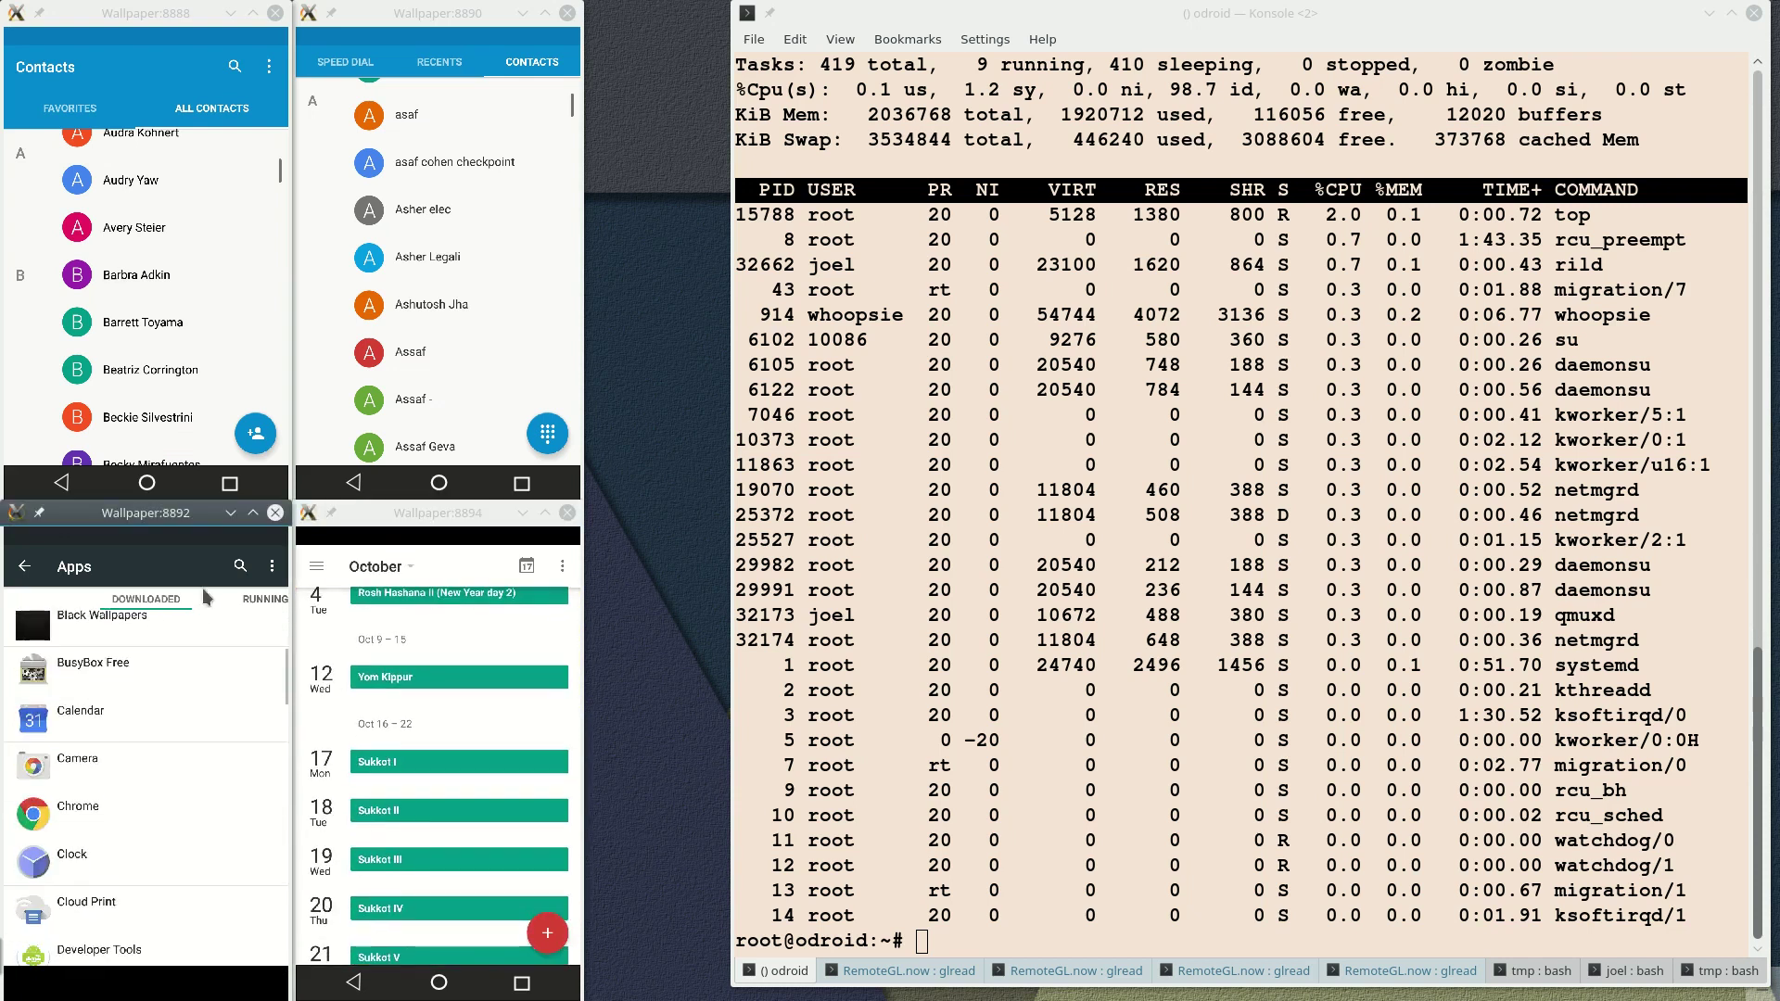